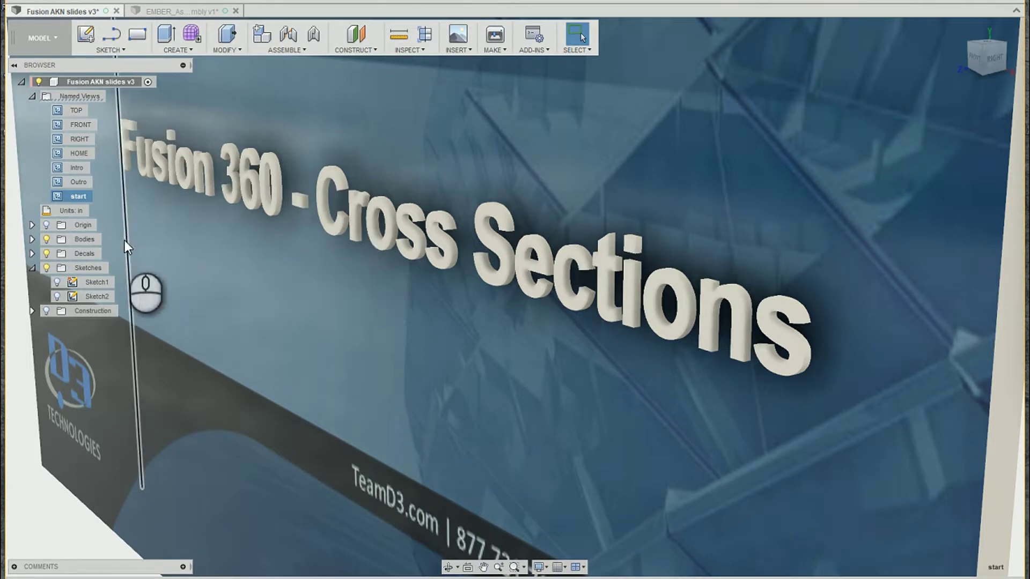
Step: Restore the Intro named view of the title slide, and switch to the EMBER_Assembly design
{"action": "double_click", "coordinate": [77, 169]}
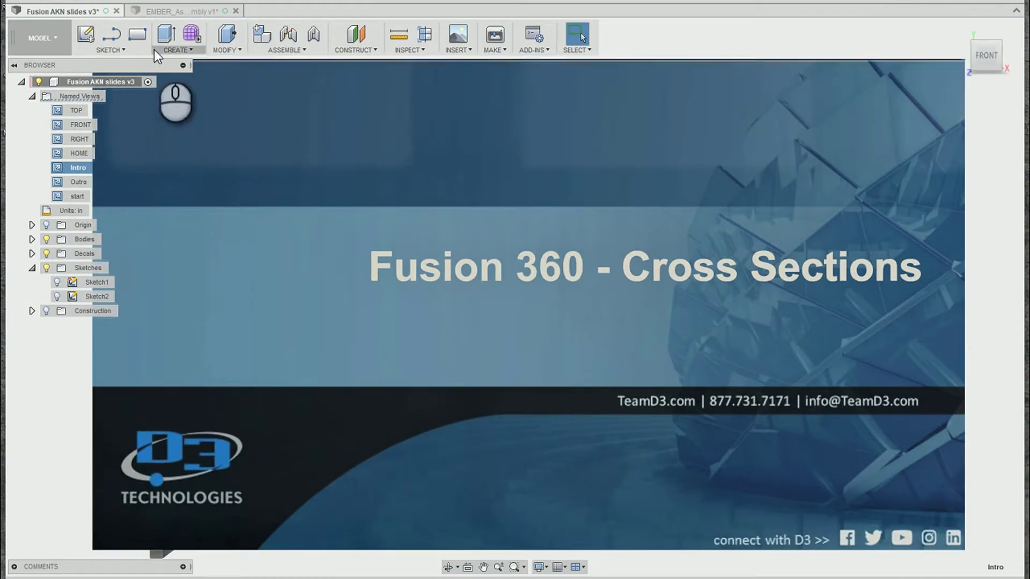
{"action": "left_click", "coordinate": [160, 12]}
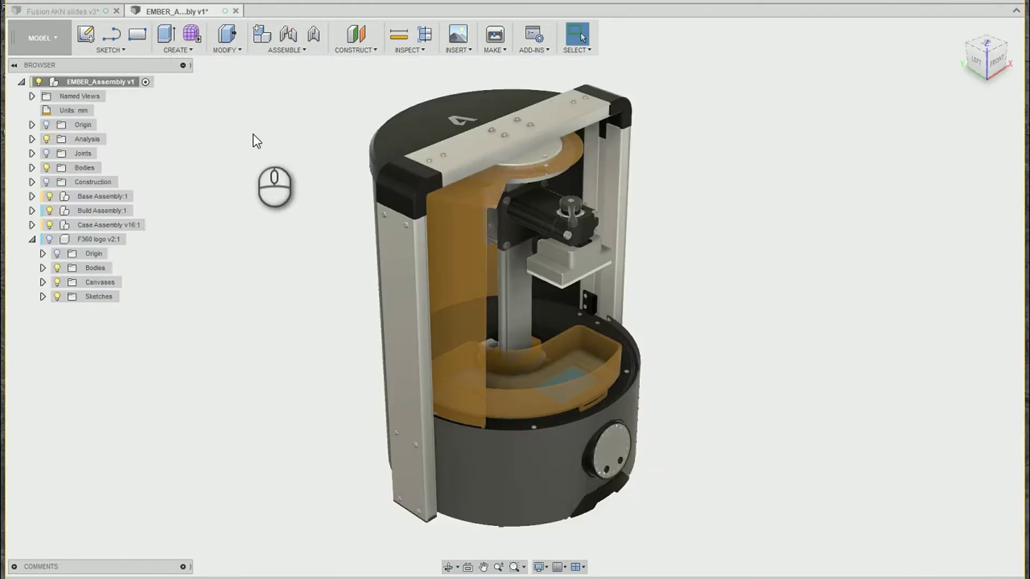
{"action": "mouse_move", "coordinate": [792, 343]}
{"action": "middle_mouse_down", "text": "shift"}
{"action": "mouse_move", "coordinate": [683, 336]}
{"action": "mouse_move", "coordinate": [773, 337]}
{"action": "middle_mouse_up", "text": "shift"}
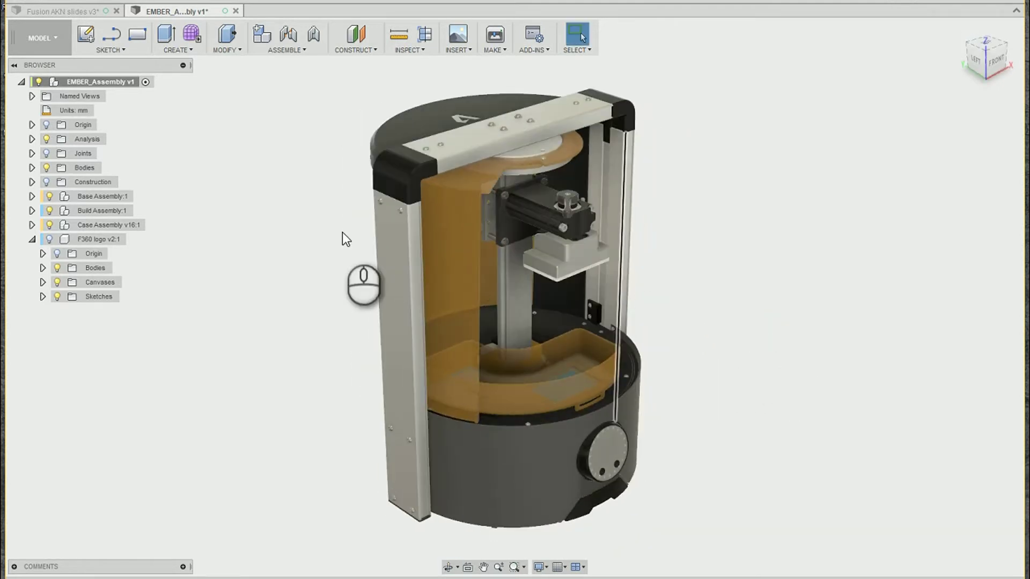
Step: Hide Base Assembly and Case Assembly v16, and expand Build Assembly in the browser
{"action": "left_click", "coordinate": [47, 197]}
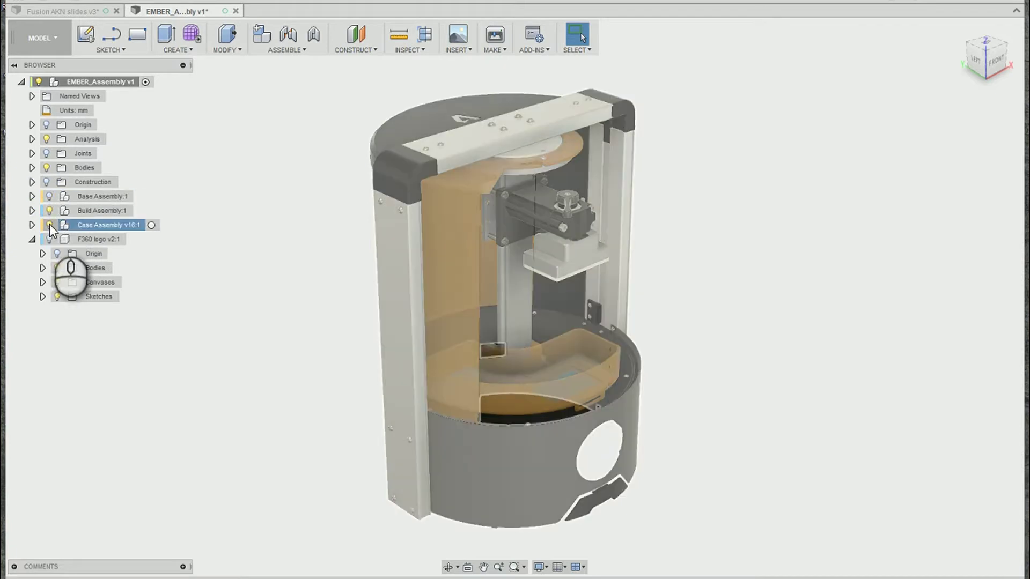
{"action": "left_click", "coordinate": [49, 225]}
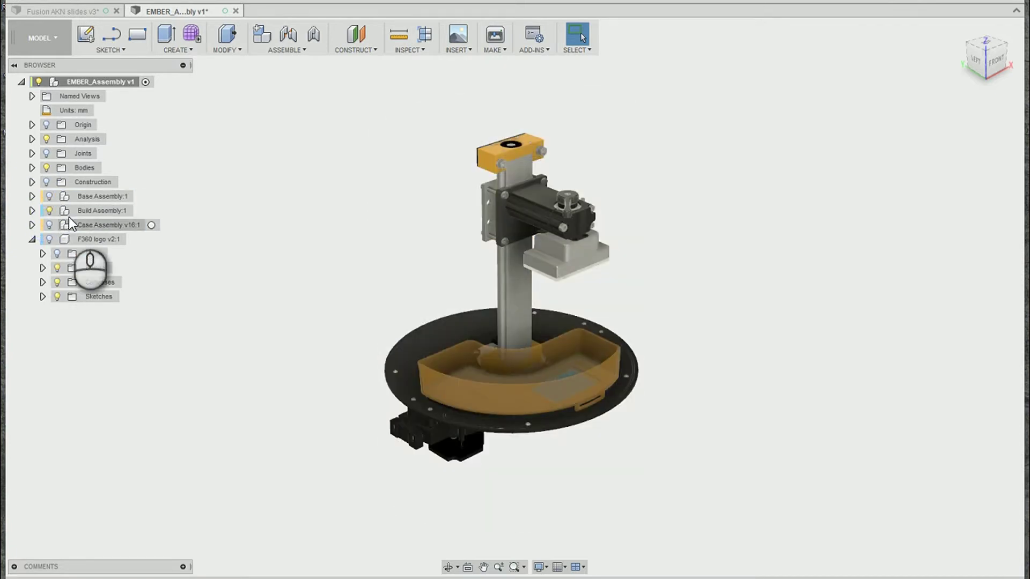
{"action": "left_click", "coordinate": [31, 210]}
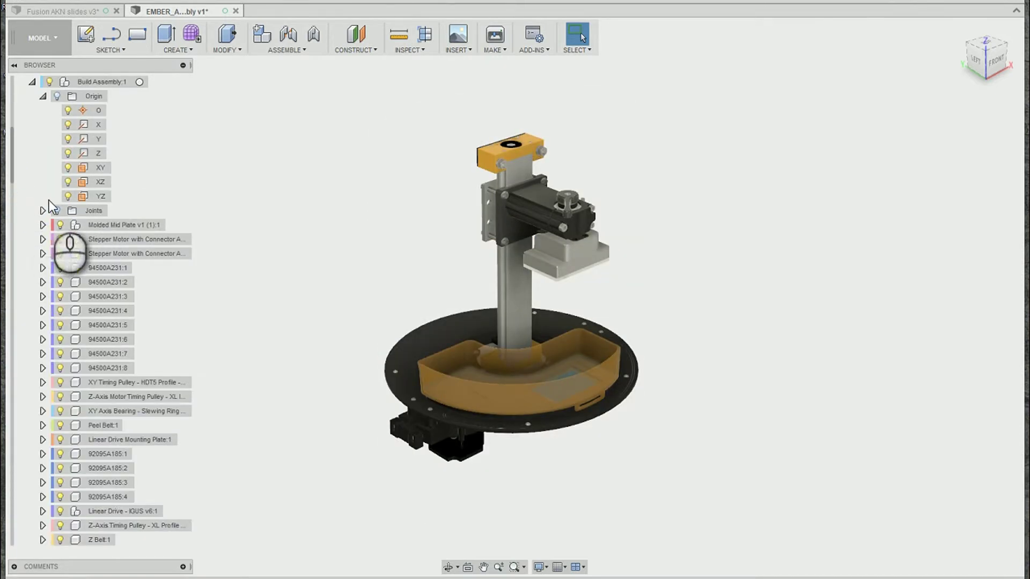
{"action": "middle_click_drag", "start_coordinate": [342, 234], "coordinate": [481, 248], "text": "shift"}
{"action": "scroll", "coordinate": [635, 282], "scroll_direction": "up", "scroll_amount": 5}
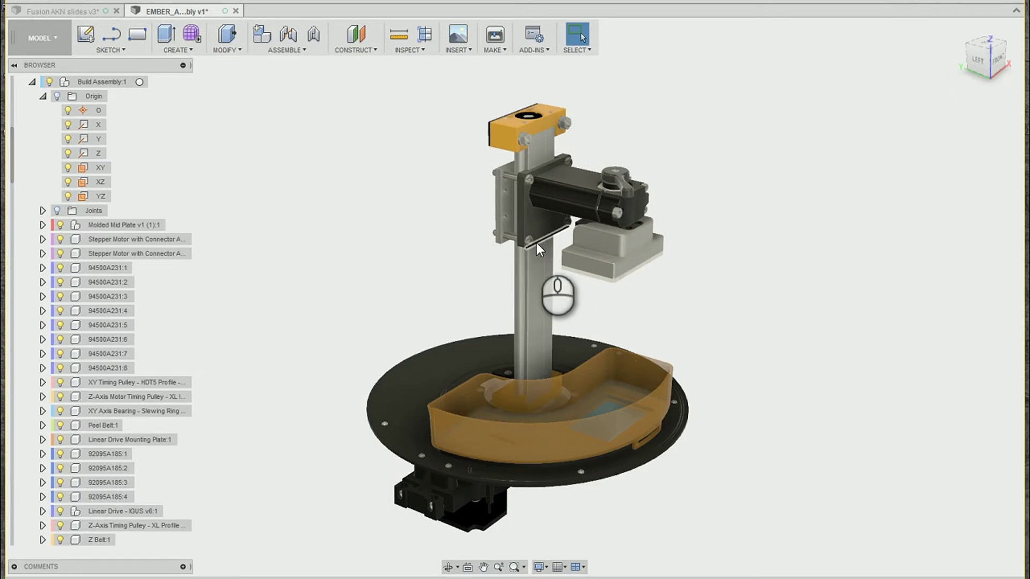
Step: Unpin the Section Analysis shortcut and pin it again
{"action": "left_click", "coordinate": [413, 50]}
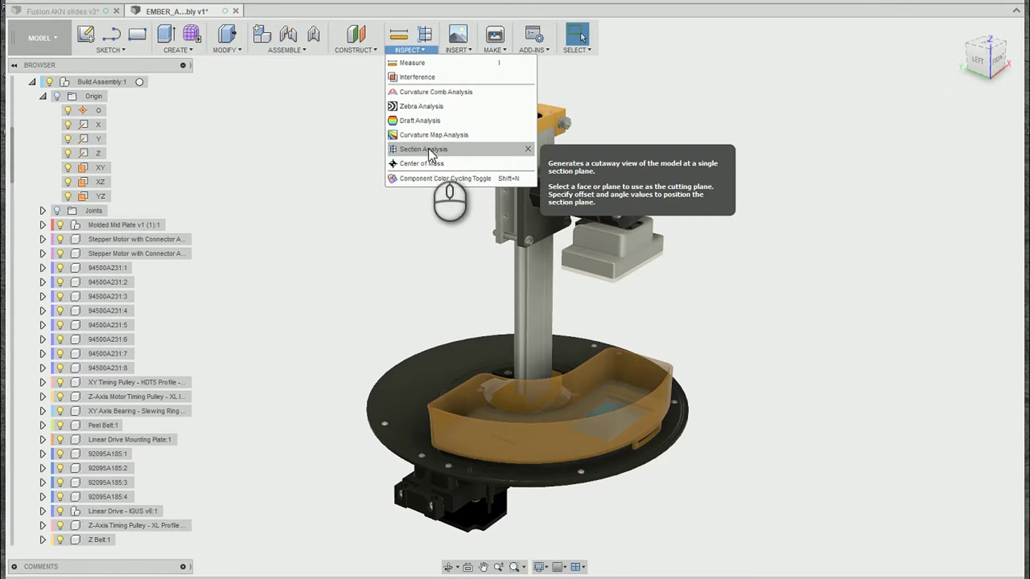
{"action": "left_click", "coordinate": [528, 150]}
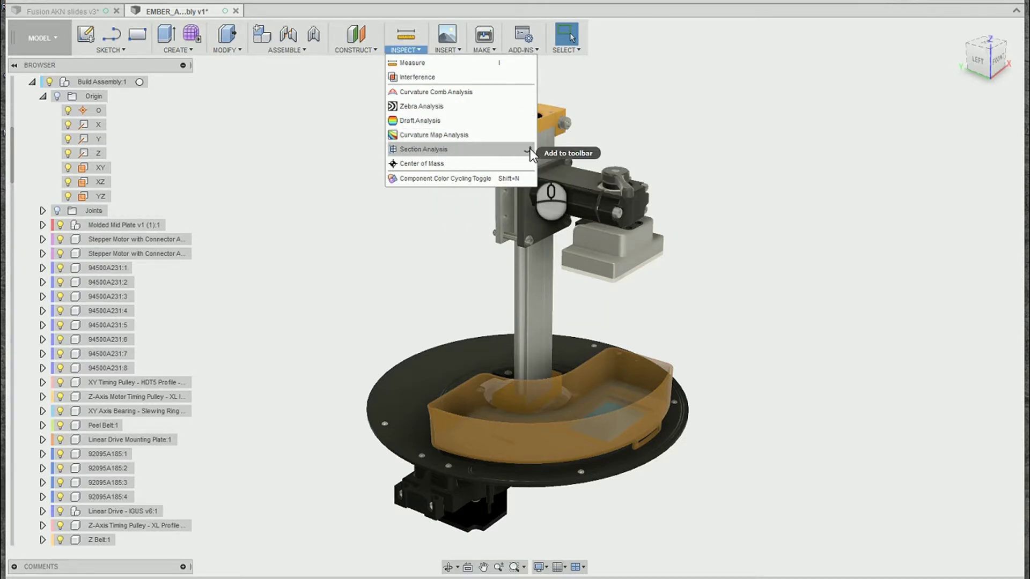
{"action": "left_click", "coordinate": [530, 149]}
{"action": "left_click", "coordinate": [360, 98]}
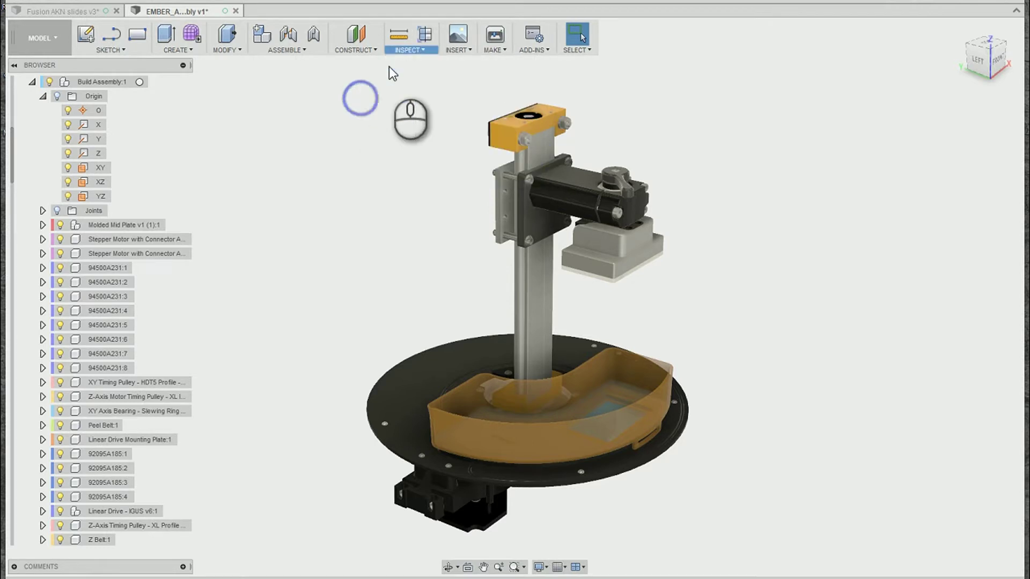
Step: Start a section analysis from the small left-hand face of the grey build head, and offset the cutting plane by -20 mm
{"action": "left_click", "coordinate": [426, 34]}
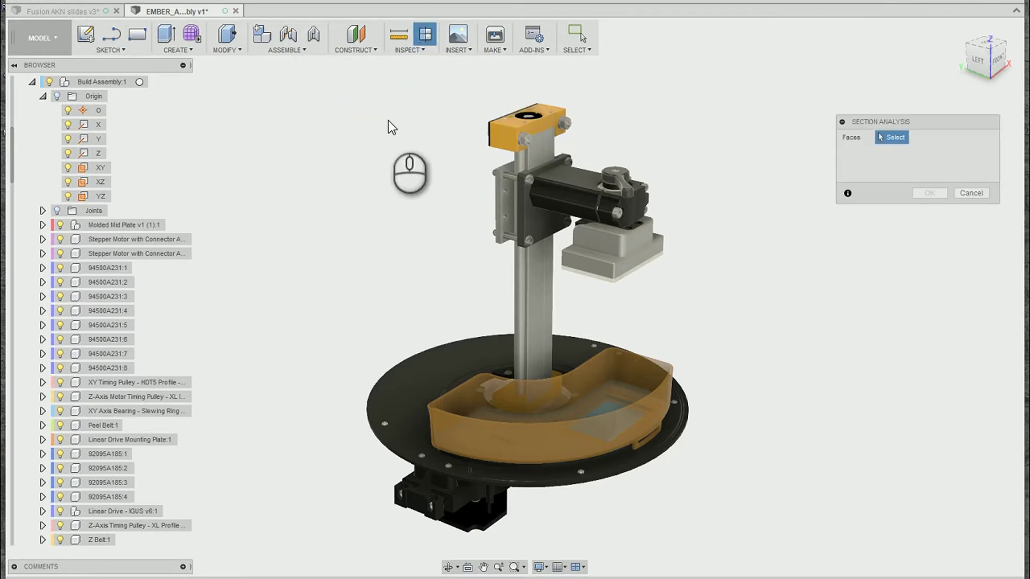
{"action": "middle_click_drag", "start_coordinate": [722, 297], "coordinate": [709, 301], "text": "shift"}
{"action": "scroll", "coordinate": [628, 321], "scroll_direction": "up", "scroll_amount": 5}
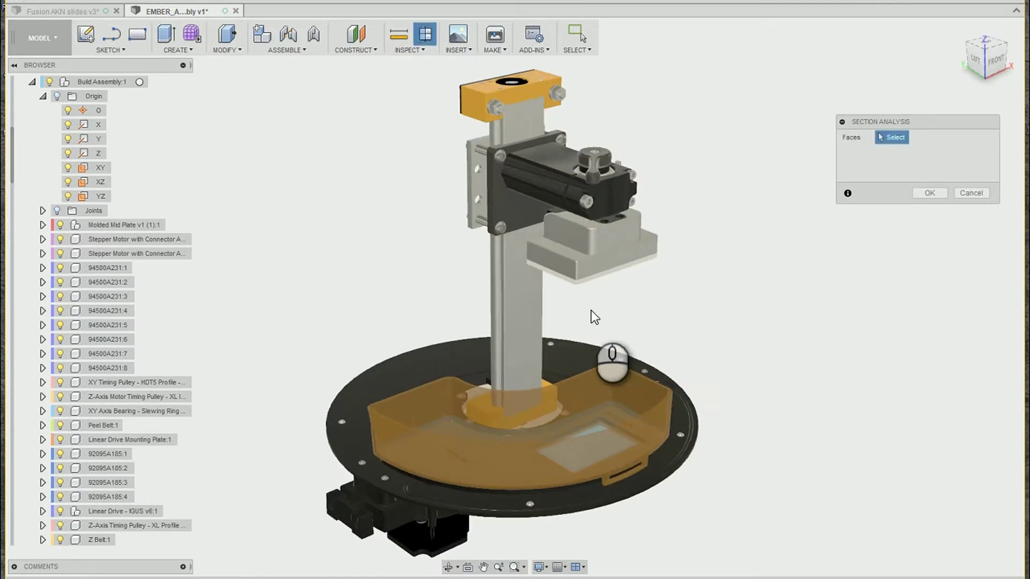
{"action": "left_click", "coordinate": [596, 258]}
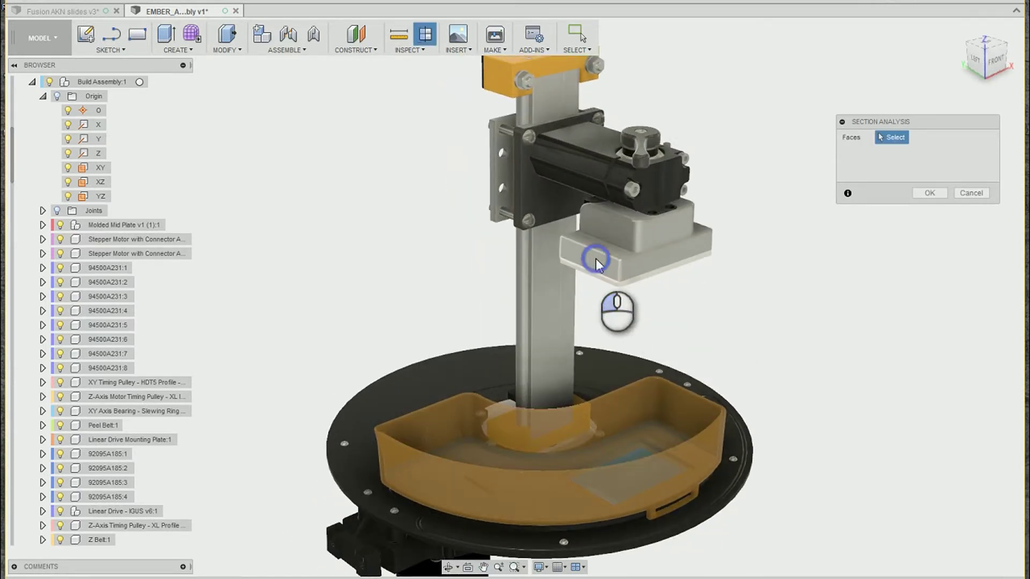
{"action": "middle_click_drag", "start_coordinate": [752, 283], "coordinate": [740, 311], "text": "shift"}
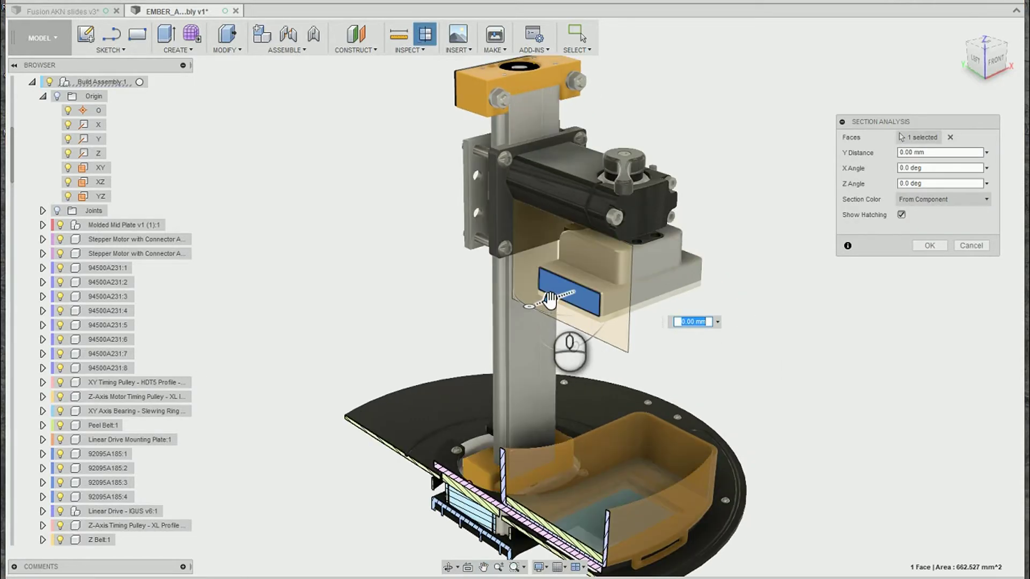
{"action": "left_click_drag", "start_coordinate": [551, 299], "coordinate": [576, 292]}
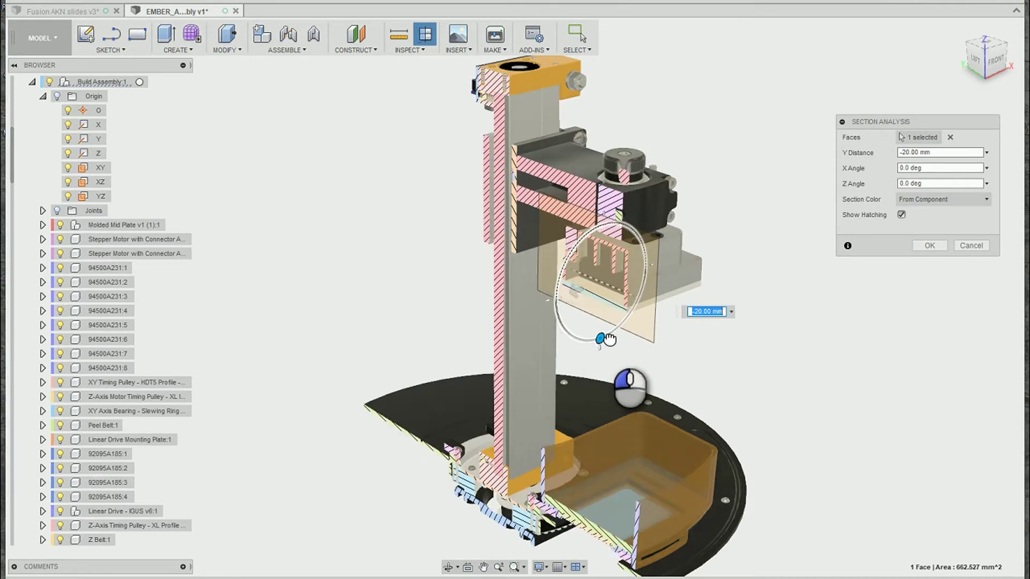
Step: Try tilting the section plane 5 degrees about X, and set the X Angle back to 0
{"action": "left_click_drag", "start_coordinate": [611, 337], "coordinate": [605, 336]}
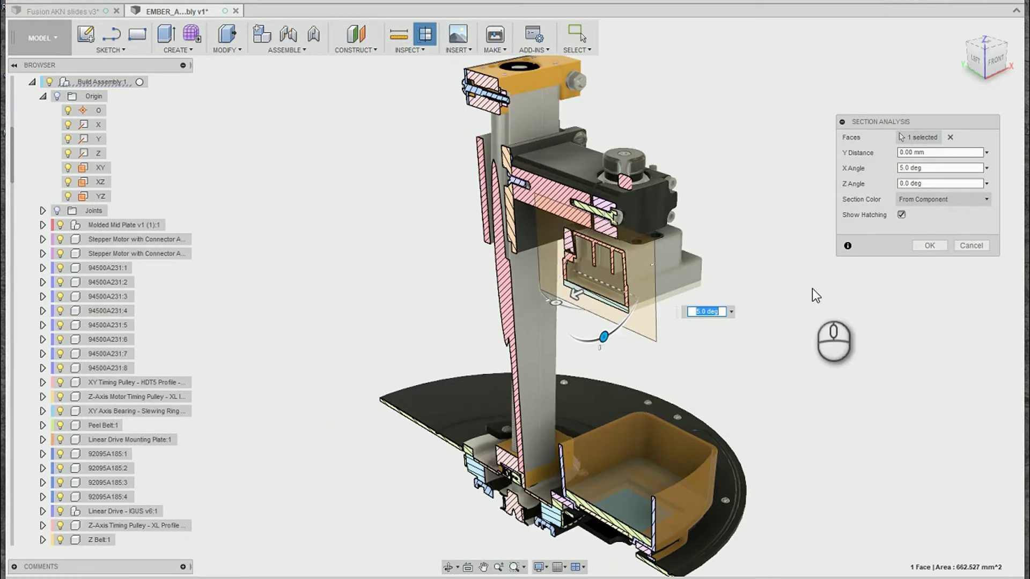
{"action": "mouse_move", "coordinate": [870, 123]}
{"action": "left_mouse_down"}
{"action": "mouse_move", "coordinate": [861, 112]}
{"action": "mouse_move", "coordinate": [873, 125]}
{"action": "left_mouse_up"}
{"action": "left_click", "coordinate": [937, 147]}
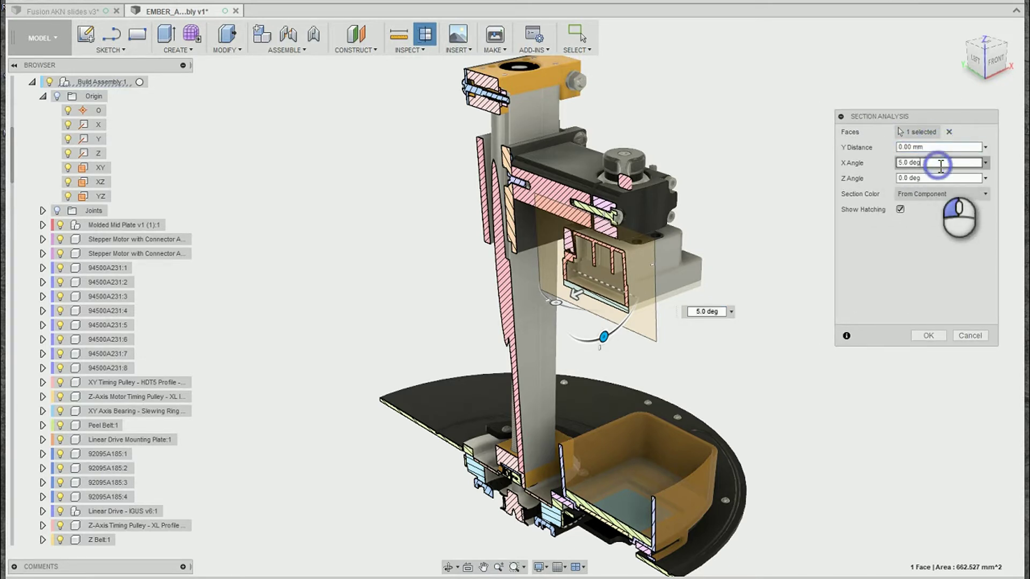
{"action": "left_click_drag", "start_coordinate": [936, 161], "coordinate": [834, 161]}
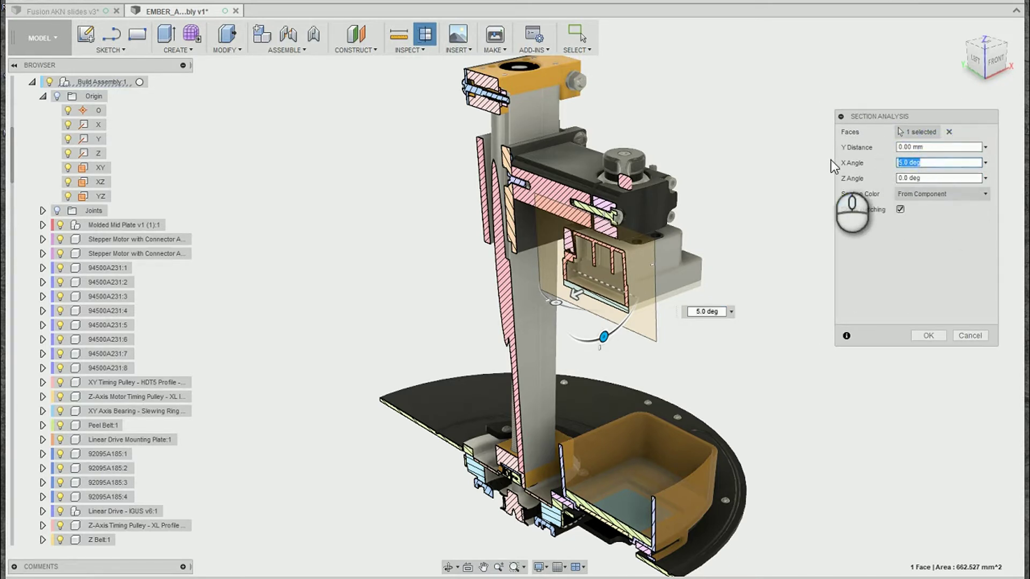
{"action": "type", "text": "0"}
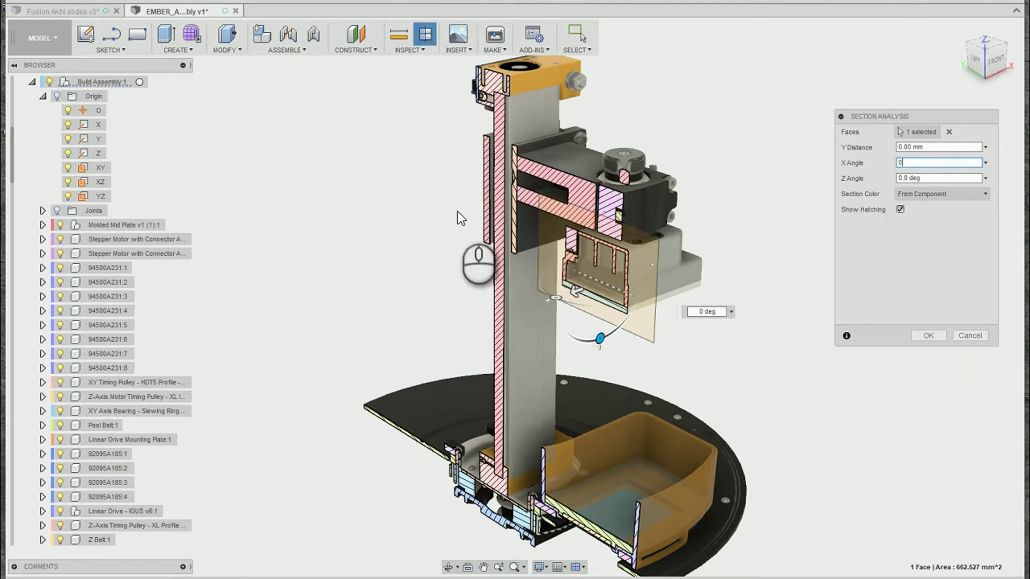
Step: Give the section a custom yellow color with hatching shown, and complete the section analysis
{"action": "scroll", "coordinate": [451, 195], "scroll_direction": "up", "scroll_amount": 5}
{"action": "left_click", "coordinate": [900, 209]}
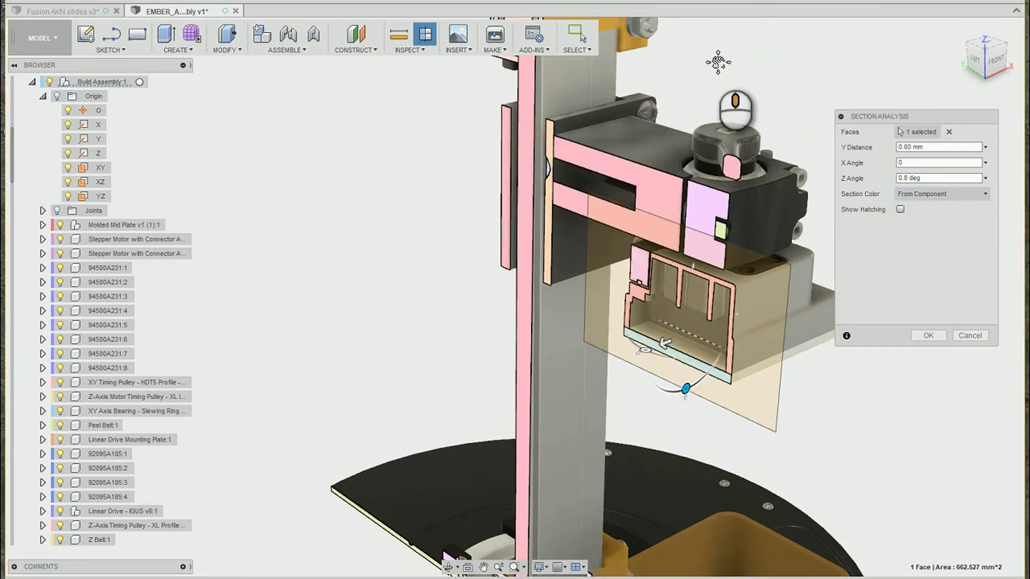
{"action": "middle_click_drag", "start_coordinate": [755, 102], "coordinate": [730, 113]}
{"action": "left_click", "coordinate": [913, 194]}
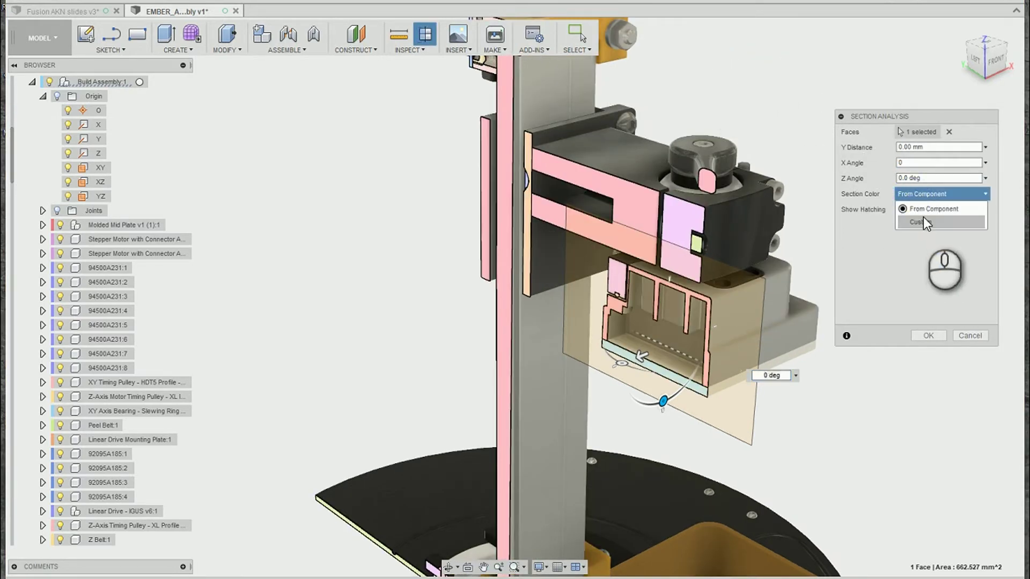
{"action": "left_click", "coordinate": [922, 212]}
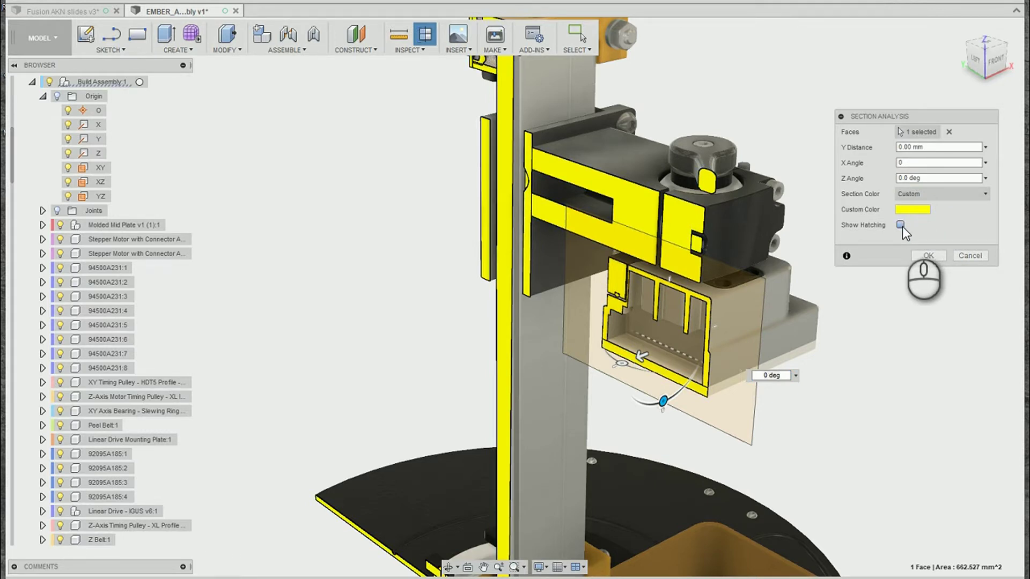
{"action": "left_click", "coordinate": [901, 225]}
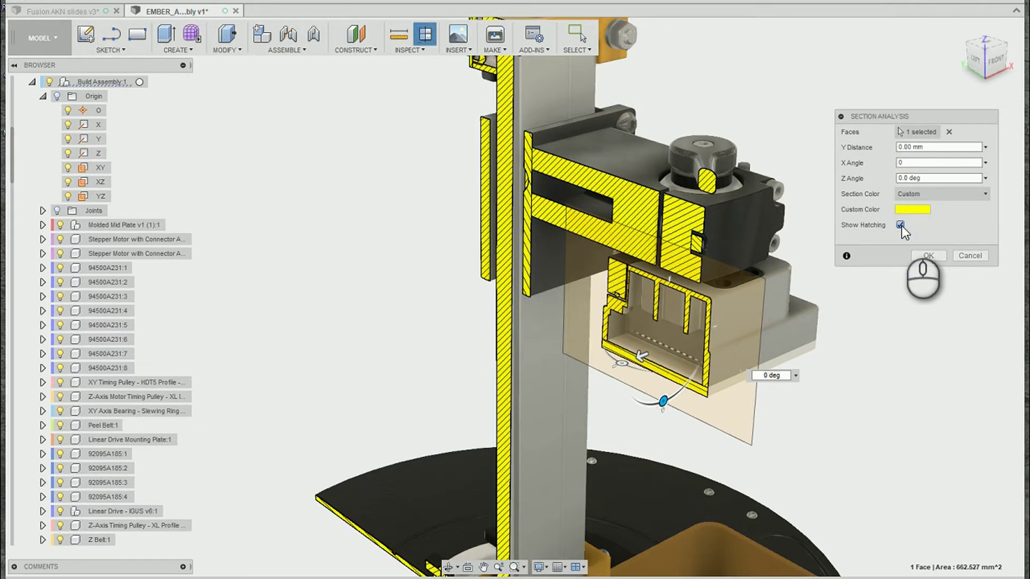
{"action": "left_click", "coordinate": [928, 255]}
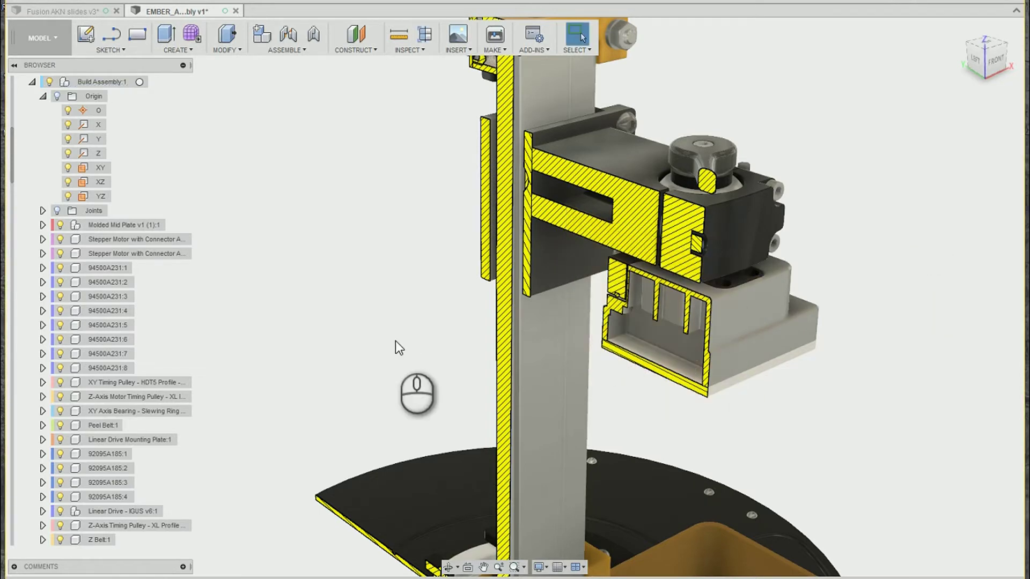
Step: Collapse the Origin folder of Build Assembly, and expand the Analysis folder to list the saved sections
{"action": "middle_click_drag", "start_coordinate": [317, 371], "coordinate": [367, 307], "text": "shift"}
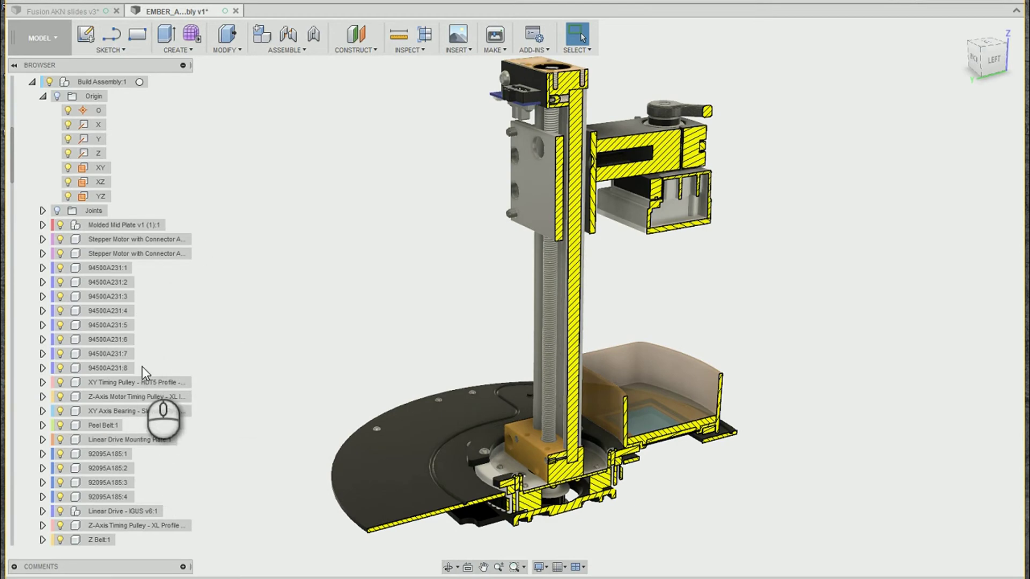
{"action": "scroll", "coordinate": [104, 269], "scroll_direction": "up", "scroll_amount": 3}
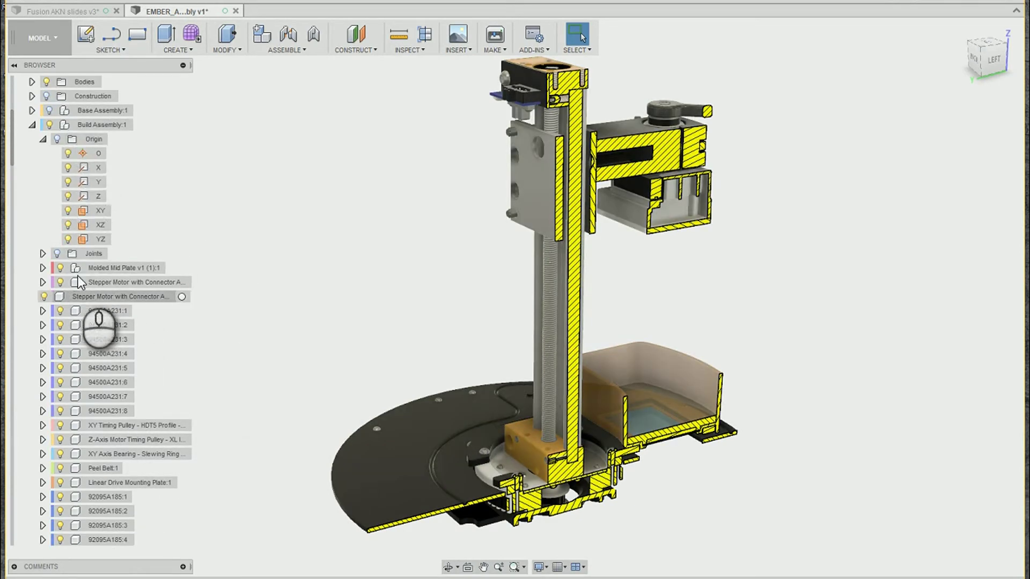
{"action": "left_click", "coordinate": [43, 140]}
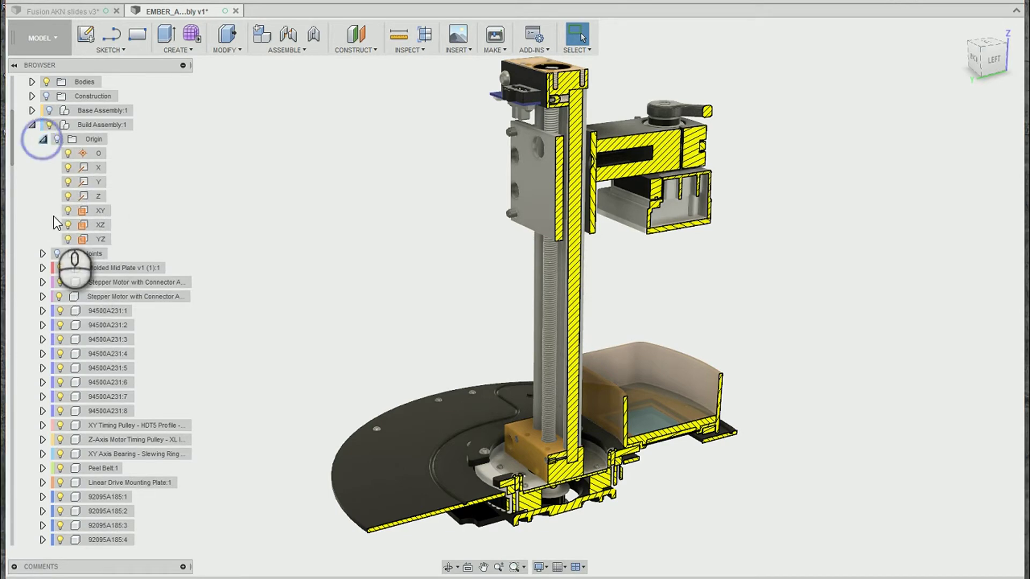
{"action": "scroll", "coordinate": [99, 206], "scroll_direction": "up", "scroll_amount": 4}
{"action": "scroll", "coordinate": [97, 201], "scroll_direction": "up", "scroll_amount": 2}
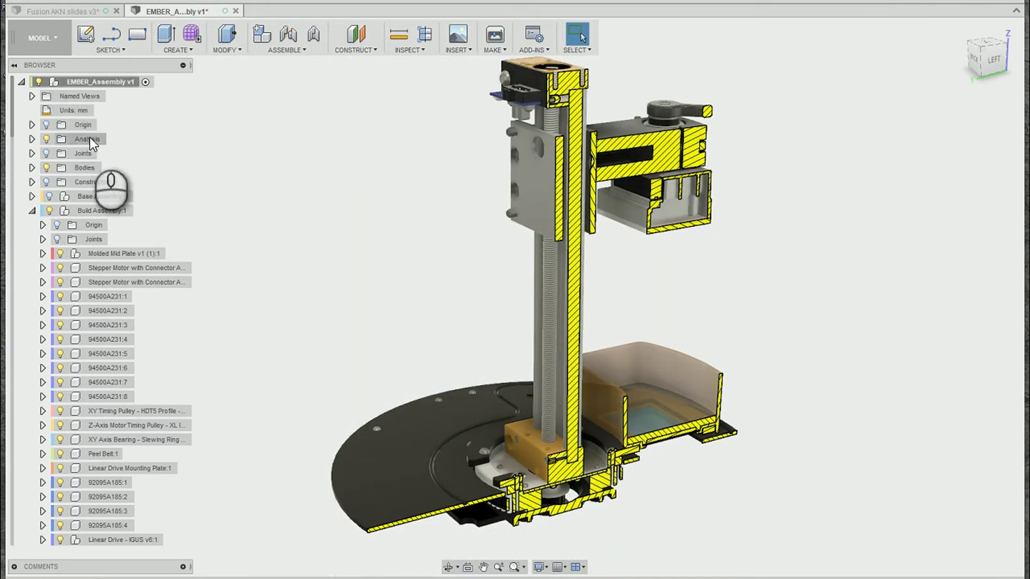
{"action": "left_click", "coordinate": [31, 139]}
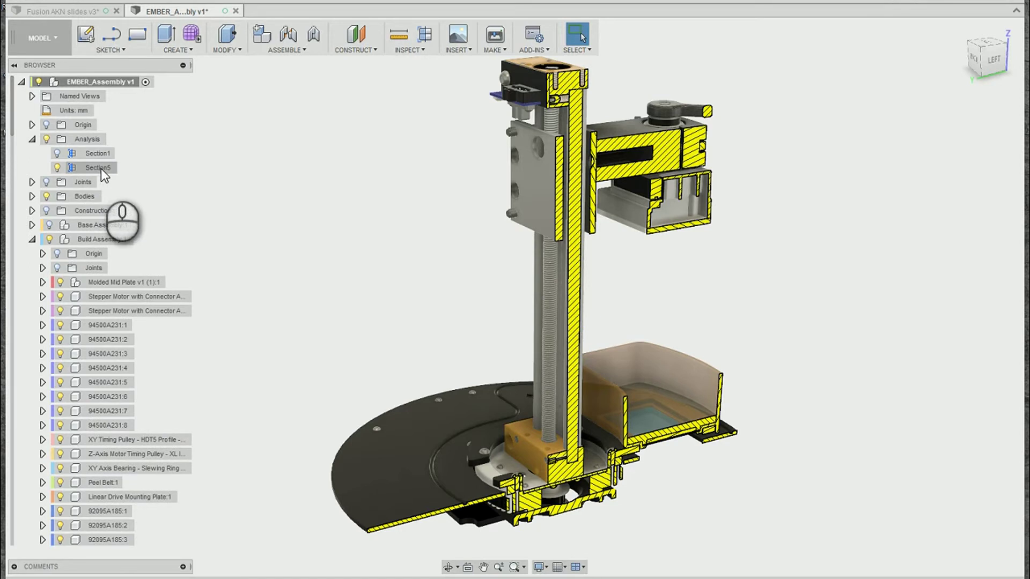
Step: Create another section analysis on Build Assembly's YZ origin plane at 0 mm with component colors and hatching, and hide the Analysis folder
{"action": "left_click", "coordinate": [426, 36]}
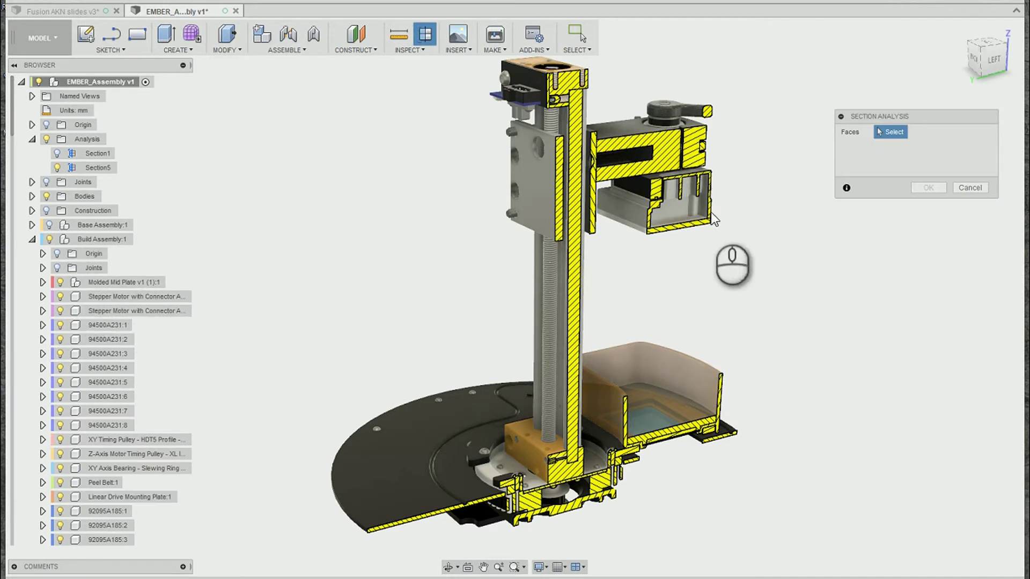
{"action": "left_click", "coordinate": [41, 254]}
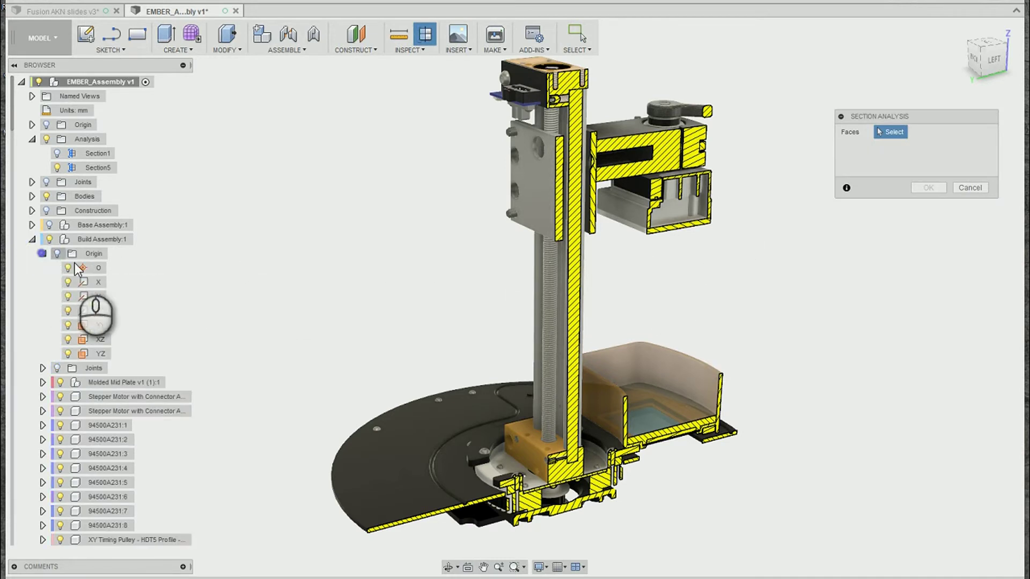
{"action": "left_click", "coordinate": [99, 354]}
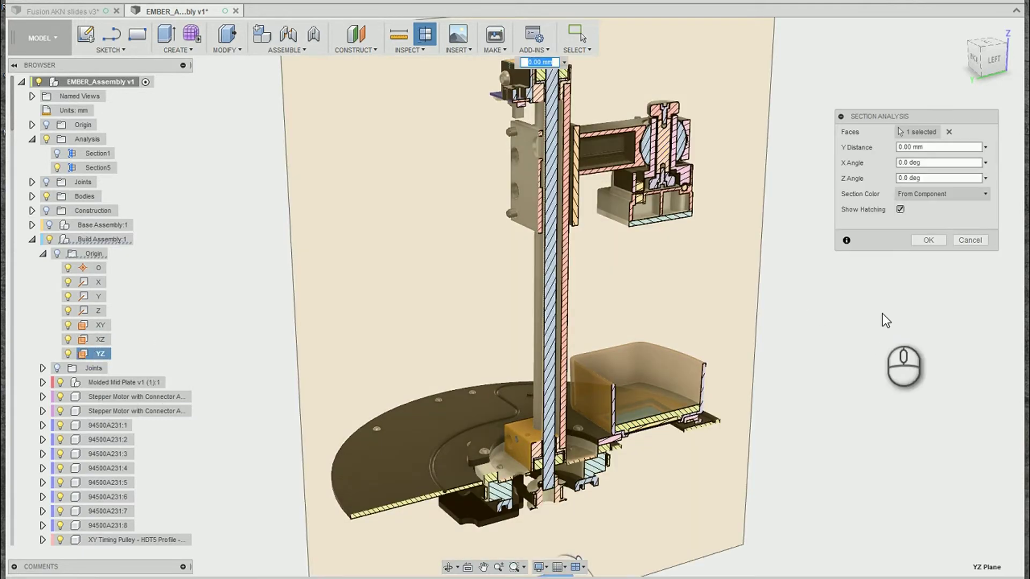
{"action": "left_click", "coordinate": [928, 240]}
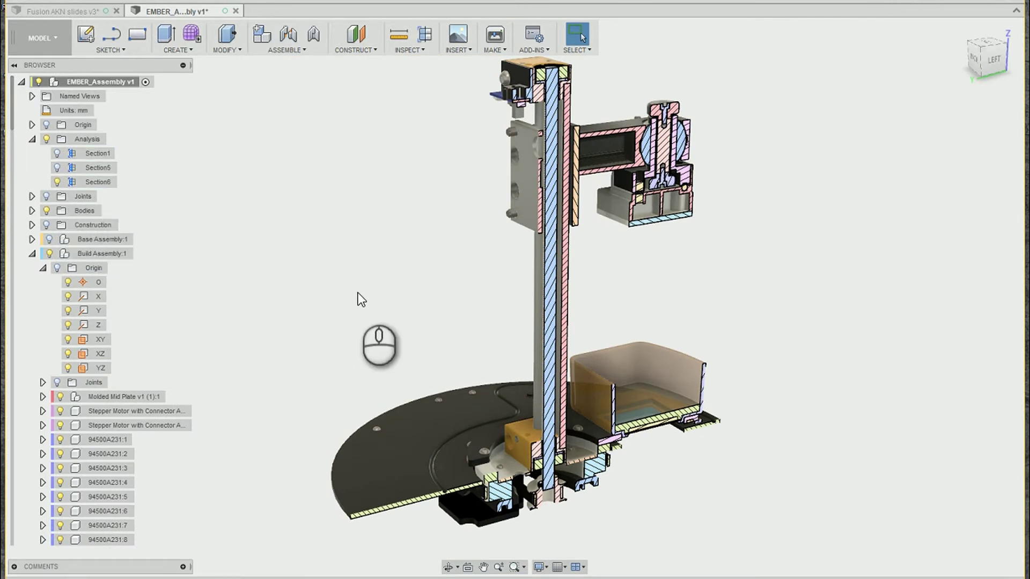
{"action": "middle_click_drag", "start_coordinate": [413, 309], "coordinate": [302, 244], "text": "shift"}
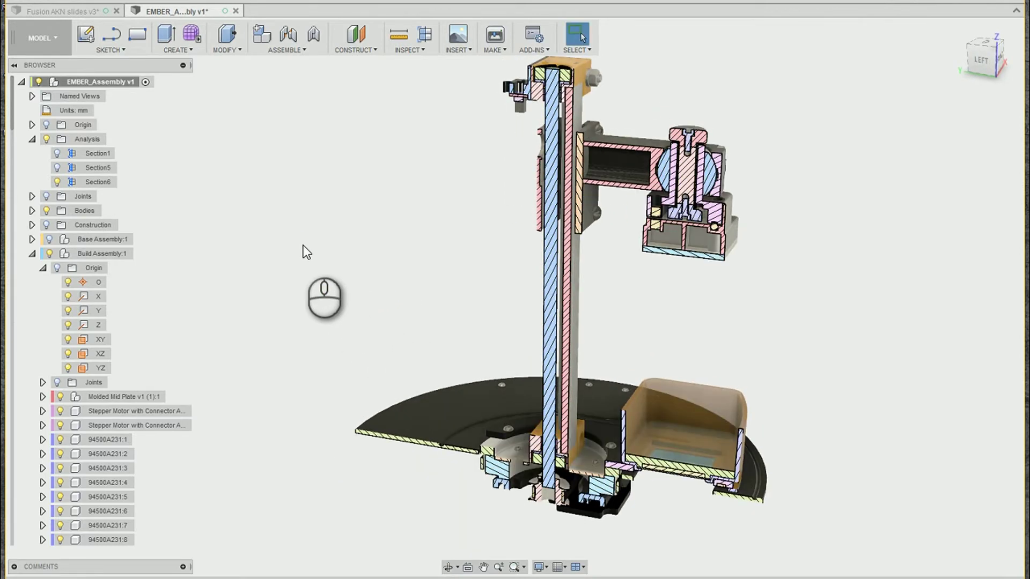
{"action": "left_click", "coordinate": [47, 138]}
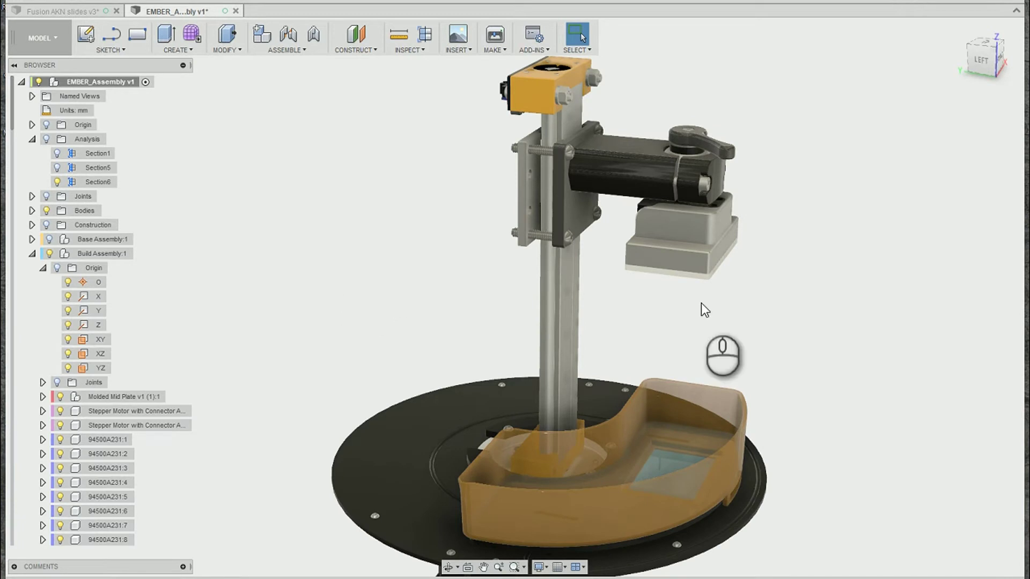
Step: Create a section analysis from the front face of the build head, offset -25 mm, with component colors and hatching
{"action": "middle_click_drag", "start_coordinate": [799, 345], "coordinate": [617, 226], "text": "shift"}
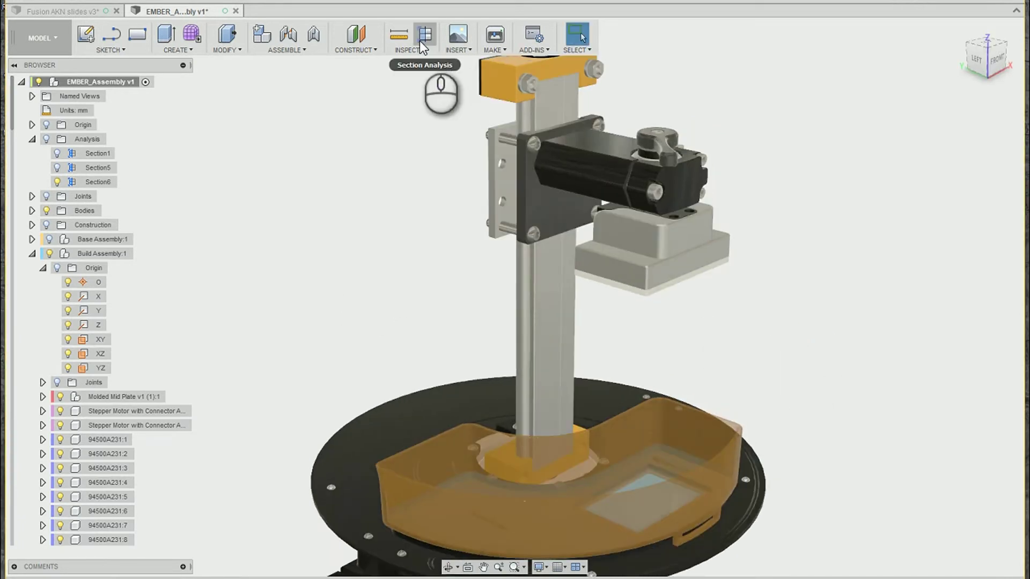
{"action": "left_click", "coordinate": [425, 35]}
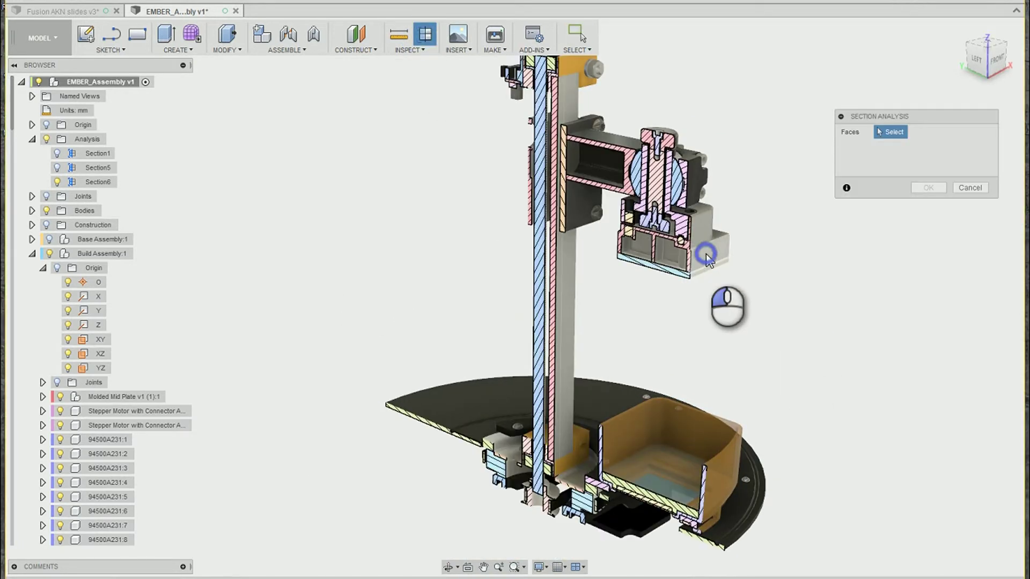
{"action": "left_click", "coordinate": [706, 253]}
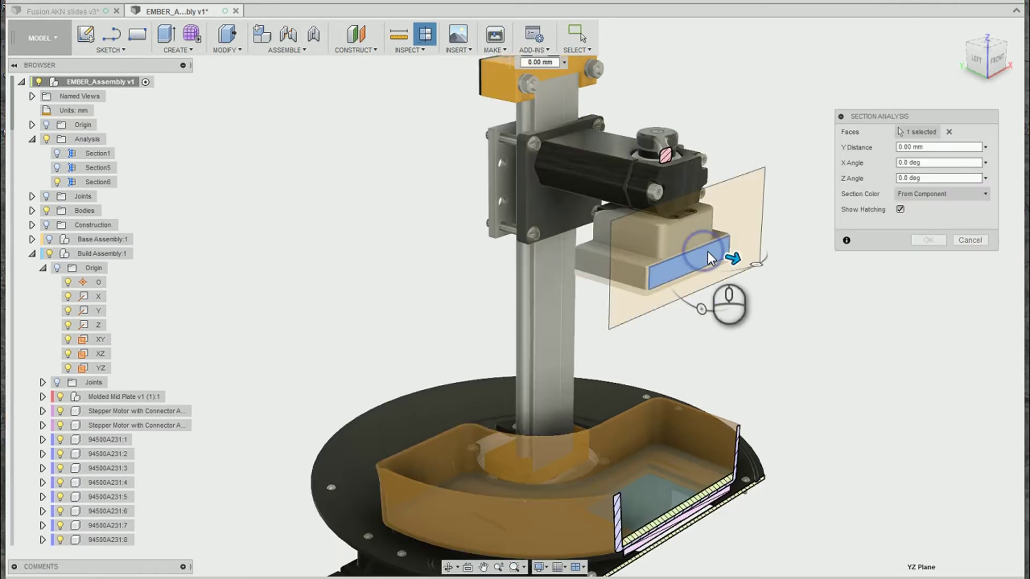
{"action": "left_click_drag", "start_coordinate": [736, 260], "coordinate": [698, 249]}
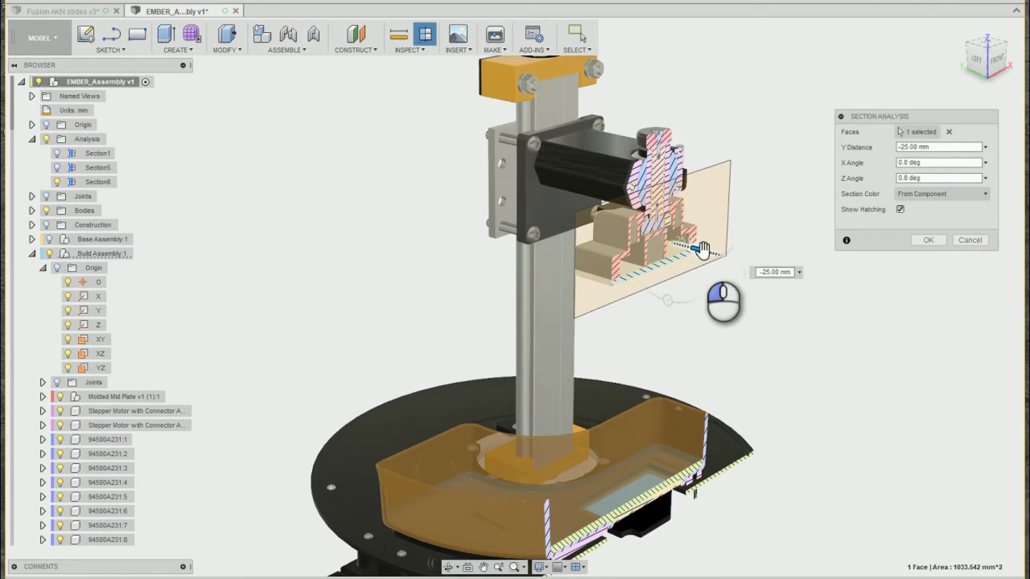
{"action": "left_click", "coordinate": [928, 241]}
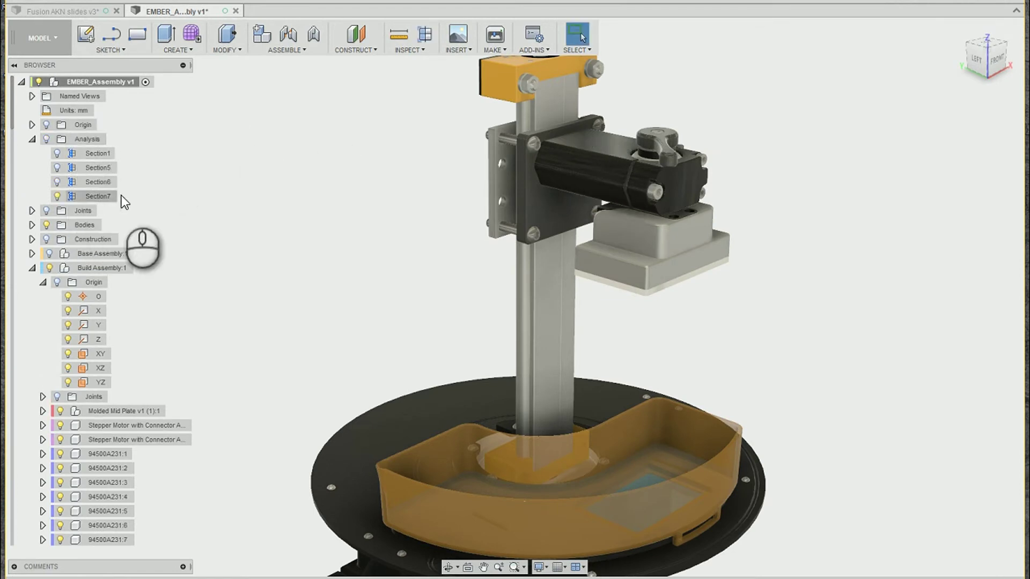
Step: Show the Analysis folder and cycle the displayed section through Section6, Section5 and Section1, and back up to Section7
{"action": "left_click", "coordinate": [46, 138]}
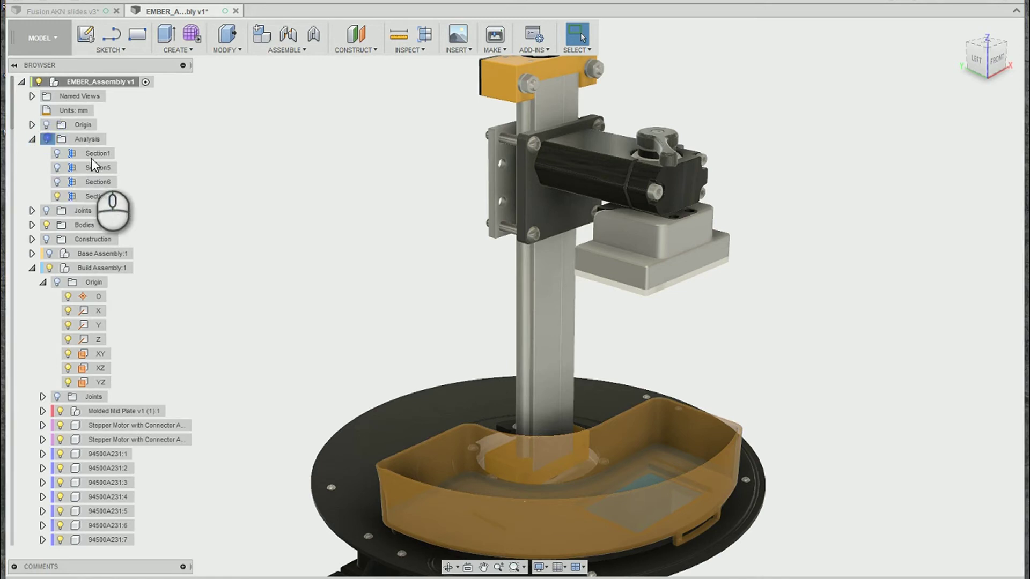
{"action": "left_click", "coordinate": [59, 195]}
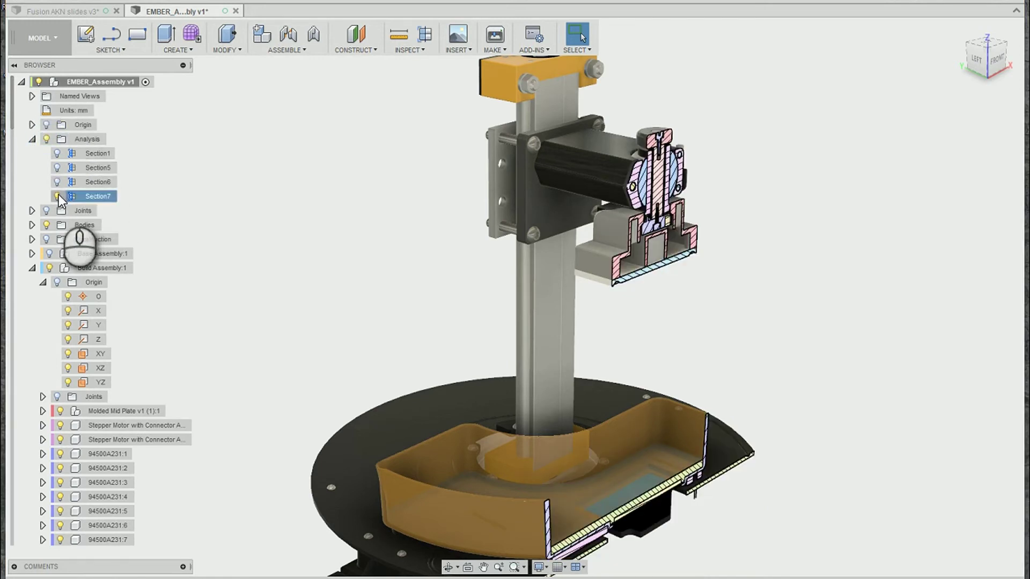
{"action": "left_click", "coordinate": [59, 195]}
{"action": "left_click", "coordinate": [57, 182]}
{"action": "left_click", "coordinate": [57, 168]}
{"action": "left_click", "coordinate": [57, 167]}
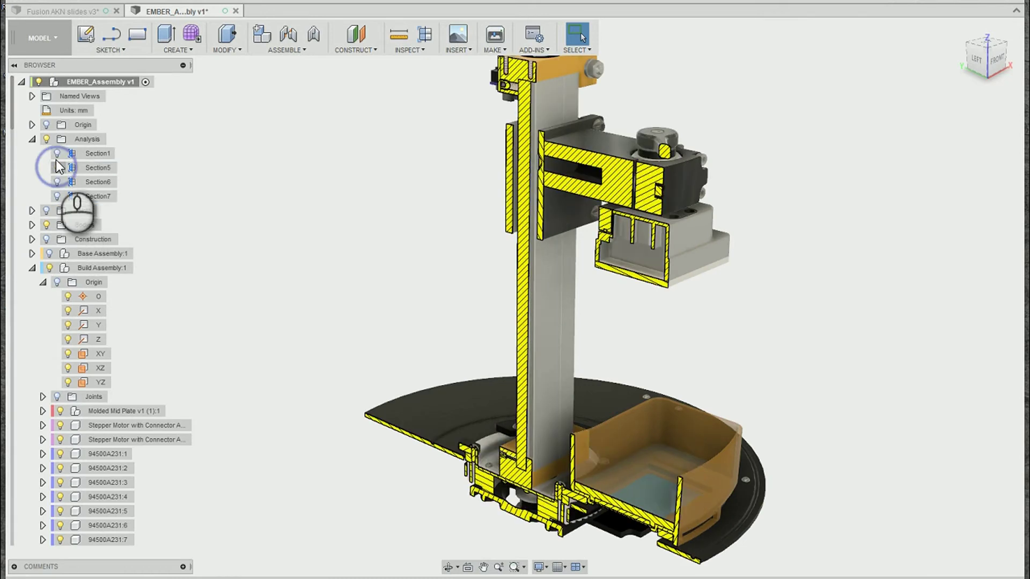
{"action": "left_click", "coordinate": [58, 168]}
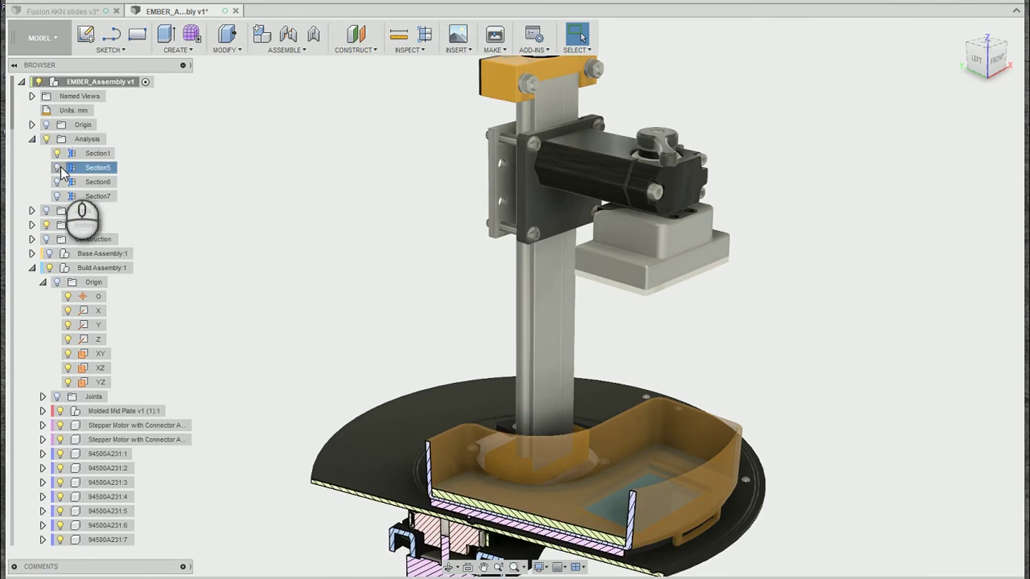
{"action": "left_click", "coordinate": [60, 166]}
{"action": "left_click", "coordinate": [58, 181]}
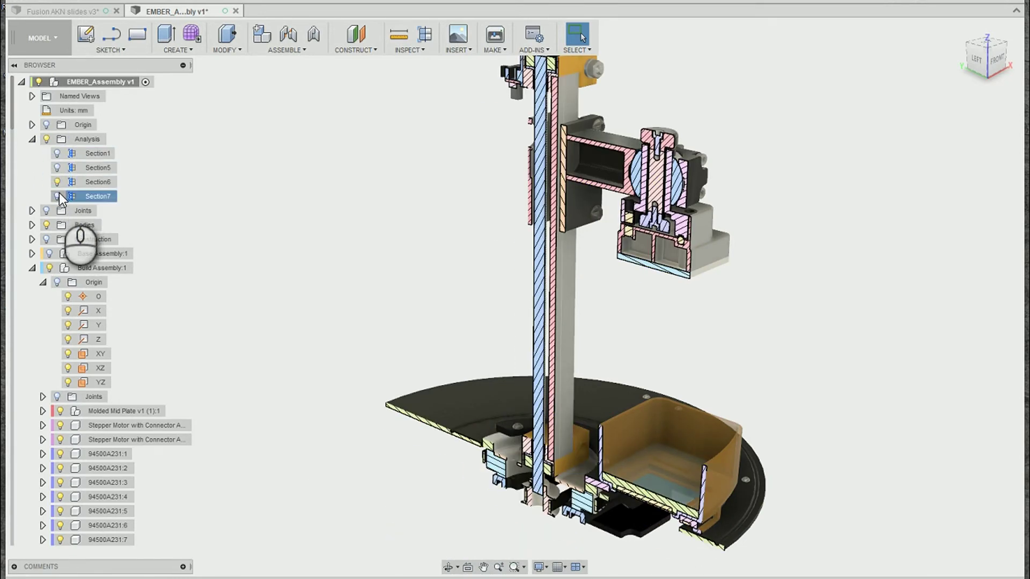
{"action": "left_click", "coordinate": [57, 194]}
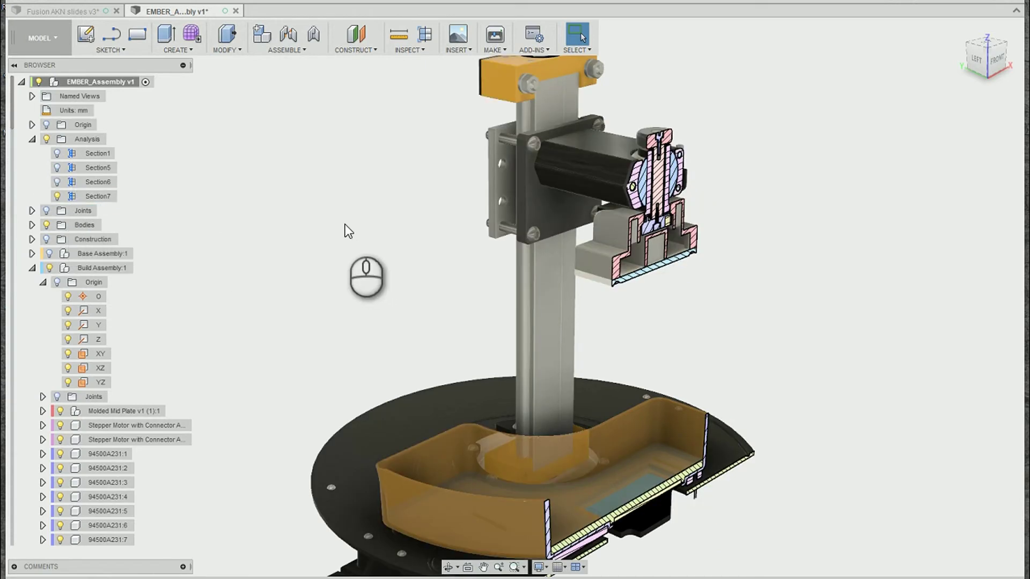
Step: Create a section analysis from the narrow side face of the rear carriage plate, offset -36.5 mm, with component colors and hatching
{"action": "middle_click_drag", "start_coordinate": [349, 232], "coordinate": [663, 509], "text": "shift"}
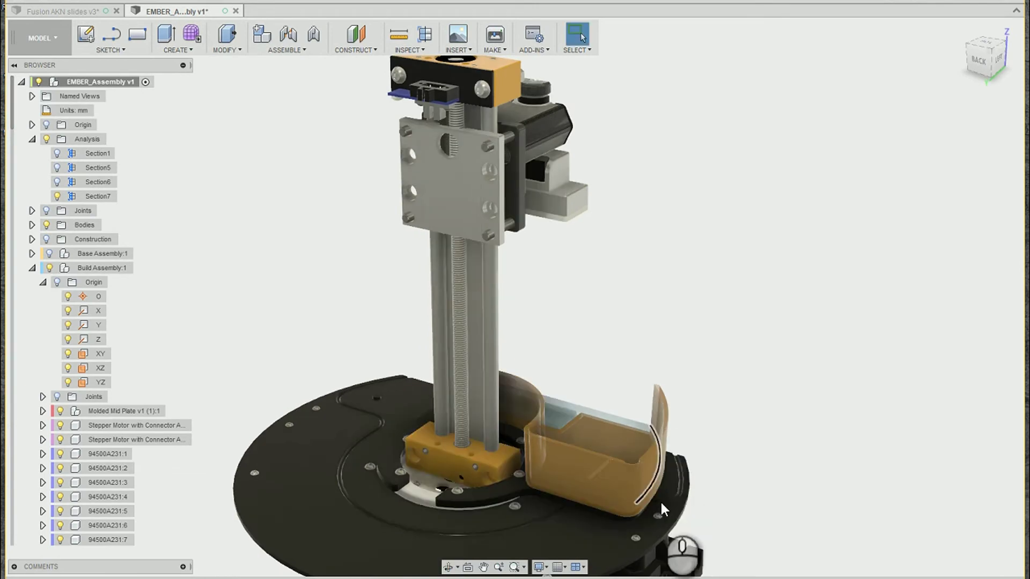
{"action": "middle_click_drag", "start_coordinate": [745, 303], "coordinate": [816, 191]}
{"action": "middle_click_drag", "start_coordinate": [670, 445], "coordinate": [648, 331]}
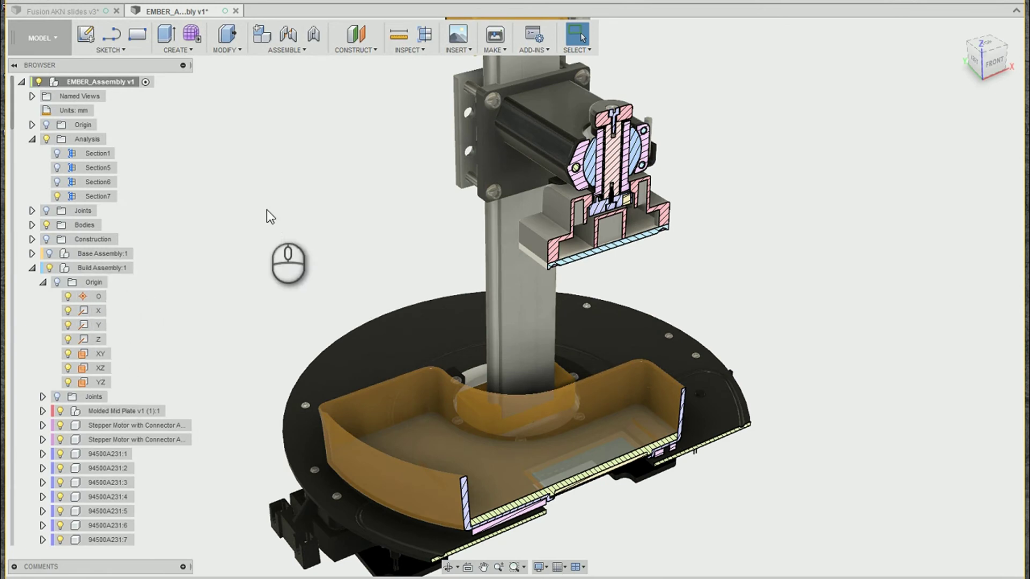
{"action": "middle_click_drag", "start_coordinate": [343, 196], "coordinate": [635, 280], "text": "shift"}
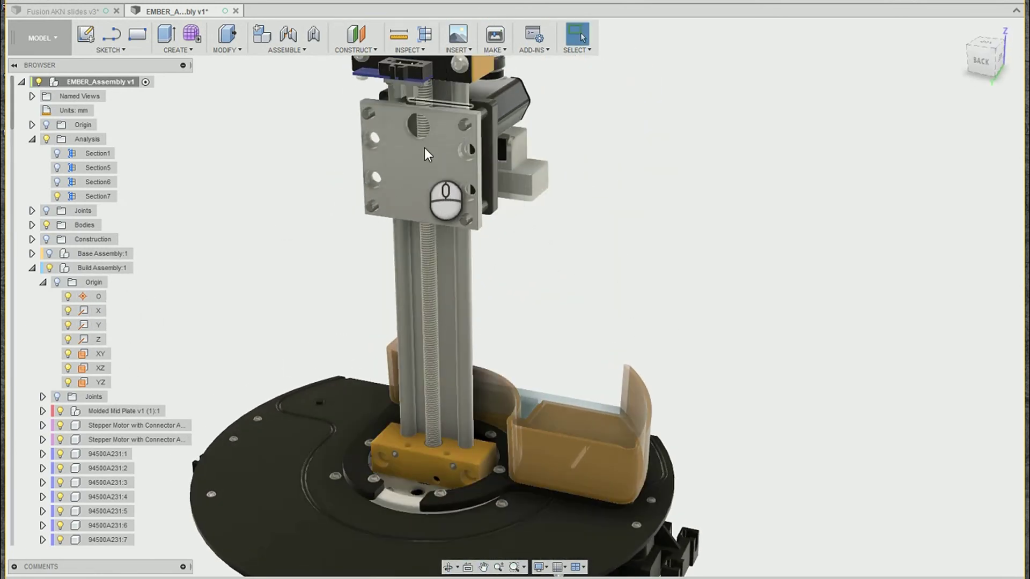
{"action": "left_click", "coordinate": [427, 37]}
{"action": "scroll", "coordinate": [578, 140], "scroll_direction": "up", "scroll_amount": 5}
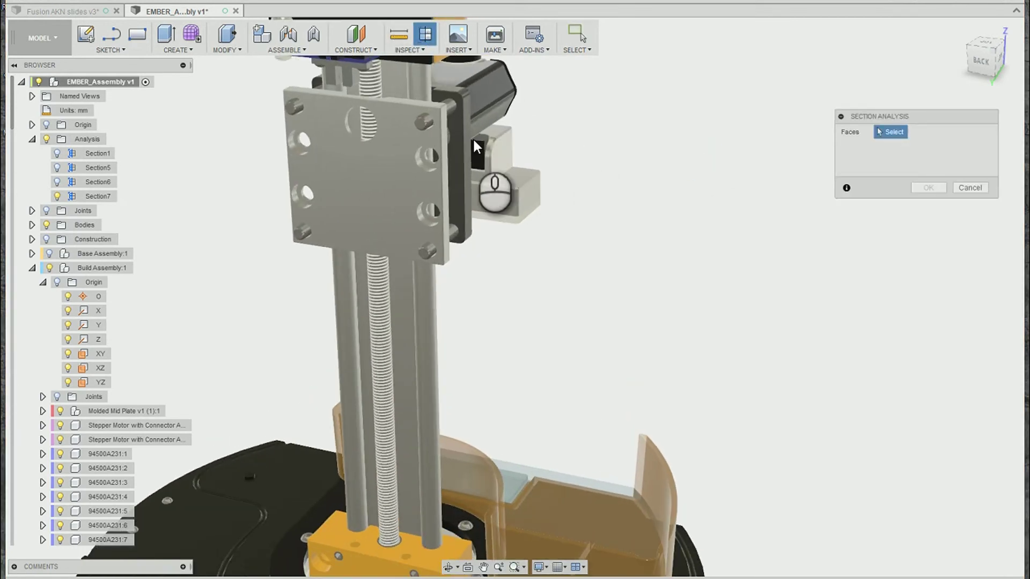
{"action": "left_click", "coordinate": [451, 176]}
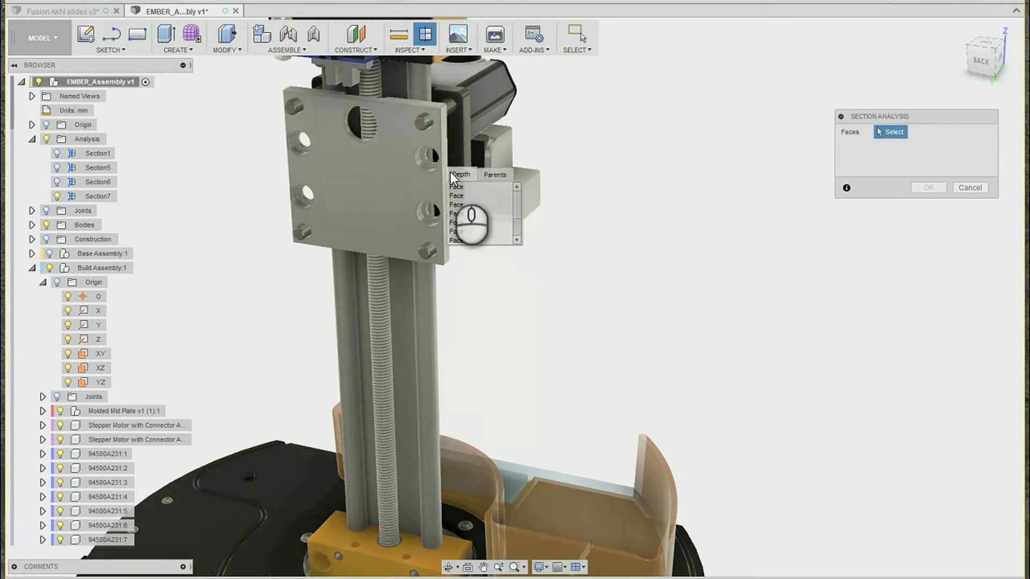
{"action": "left_click", "coordinate": [446, 160]}
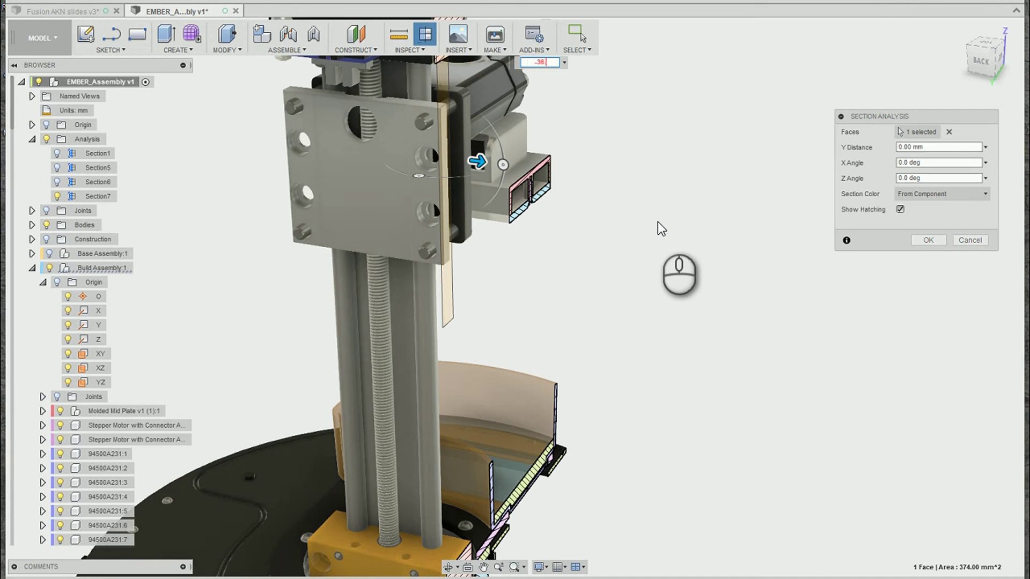
{"action": "type", "text": ".5"}
{"action": "key", "text": "Return"}
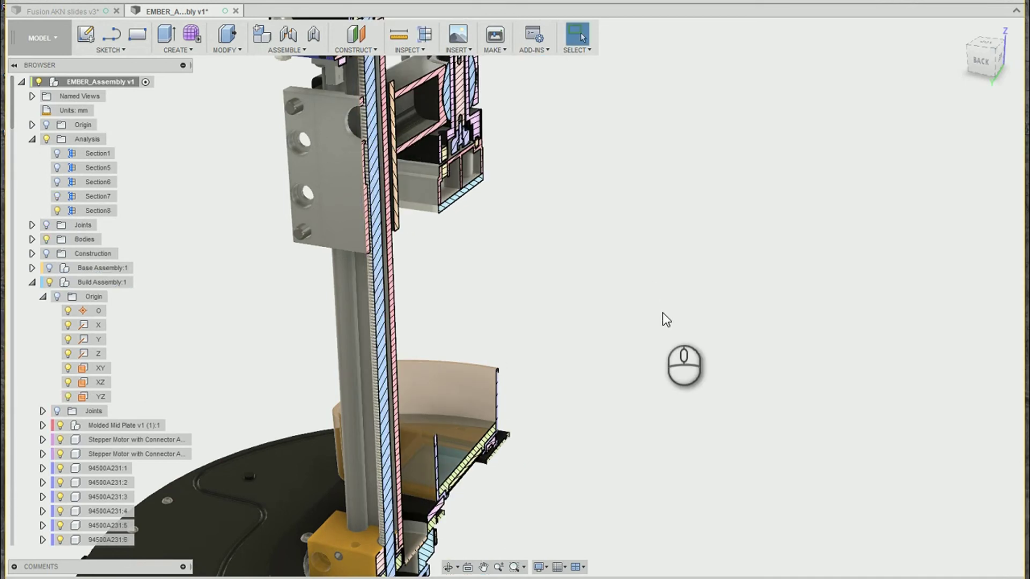
Step: Collapse the Build Assembly component in the browser tree
{"action": "middle_click_drag", "start_coordinate": [681, 327], "coordinate": [620, 313], "text": "shift"}
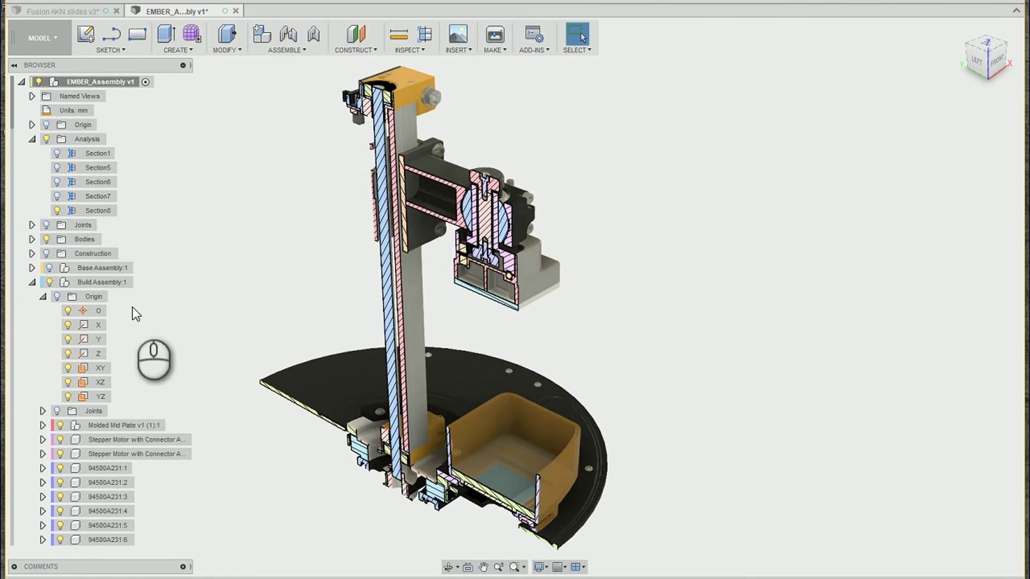
{"action": "left_click", "coordinate": [32, 282]}
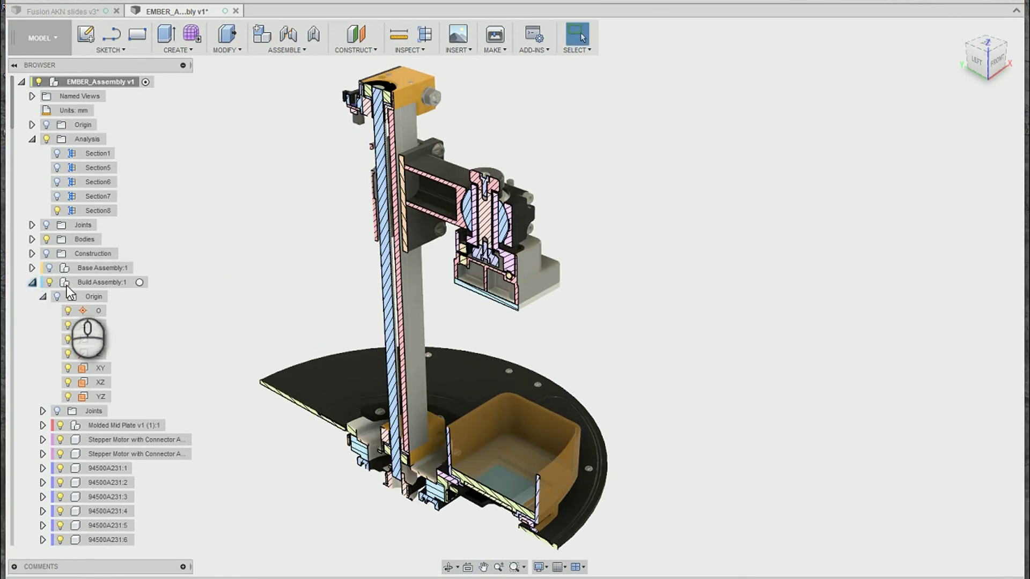
{"action": "middle_click_drag", "start_coordinate": [227, 160], "coordinate": [271, 195]}
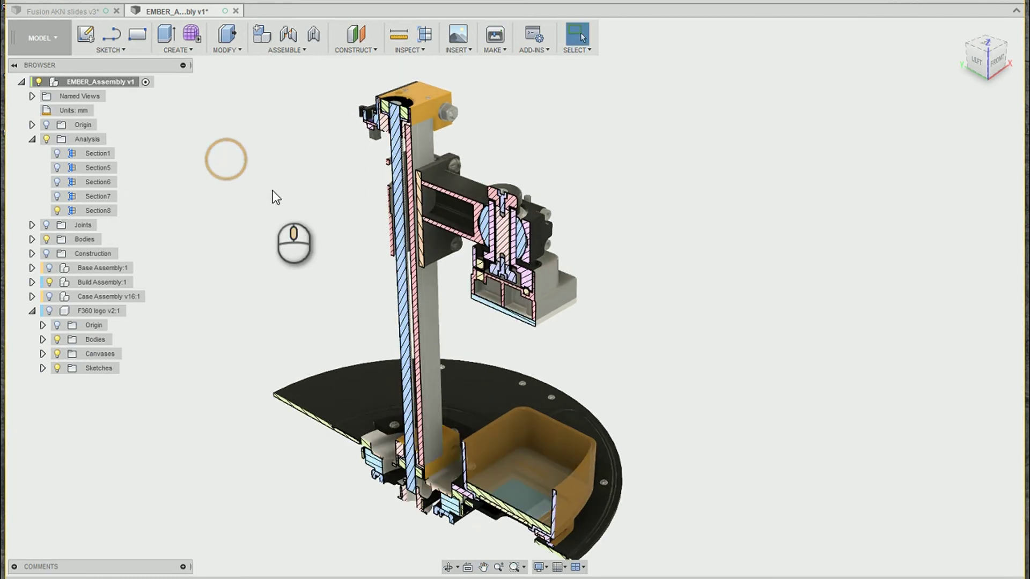
Step: Switch to the Fusion AKN slides document and activate its Outro named view
{"action": "left_click", "coordinate": [78, 12]}
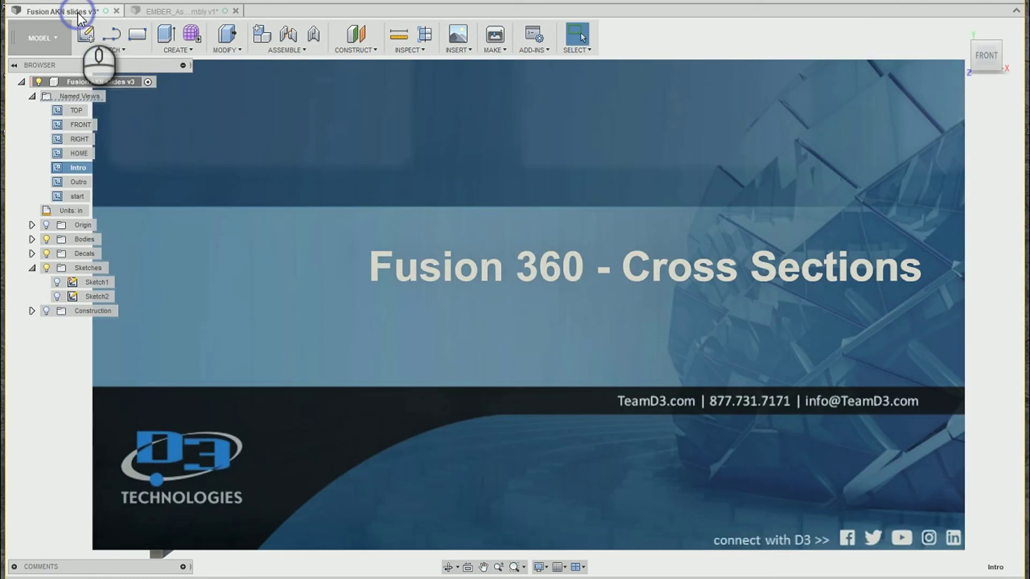
{"action": "double_click", "coordinate": [73, 182]}
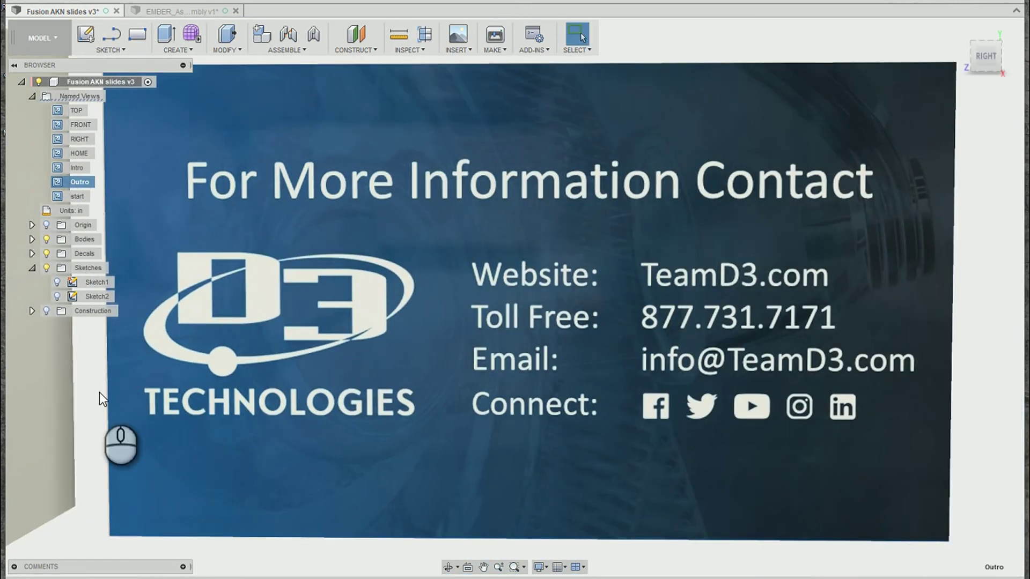